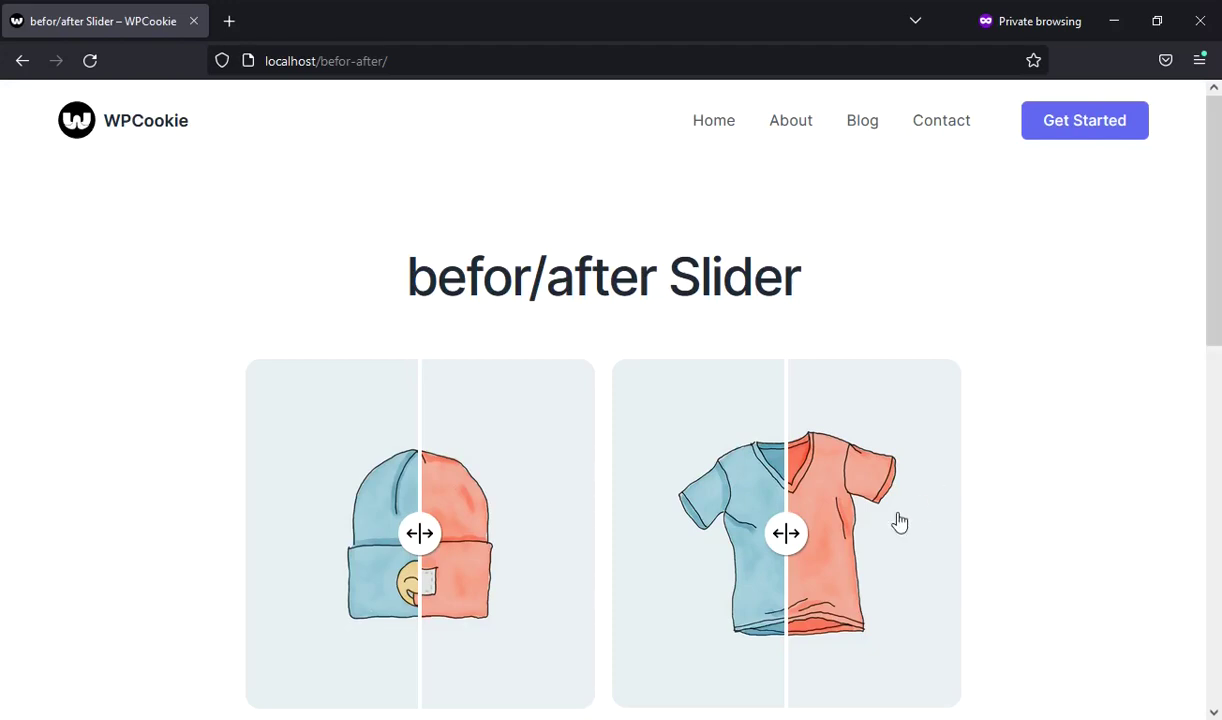
Try the before/after sliders on the demo page by moving the dividers of the T-shirt, beanie and anime images
{"action": "left_click_drag", "start_coordinate": [791, 535], "coordinate": [756, 565]}
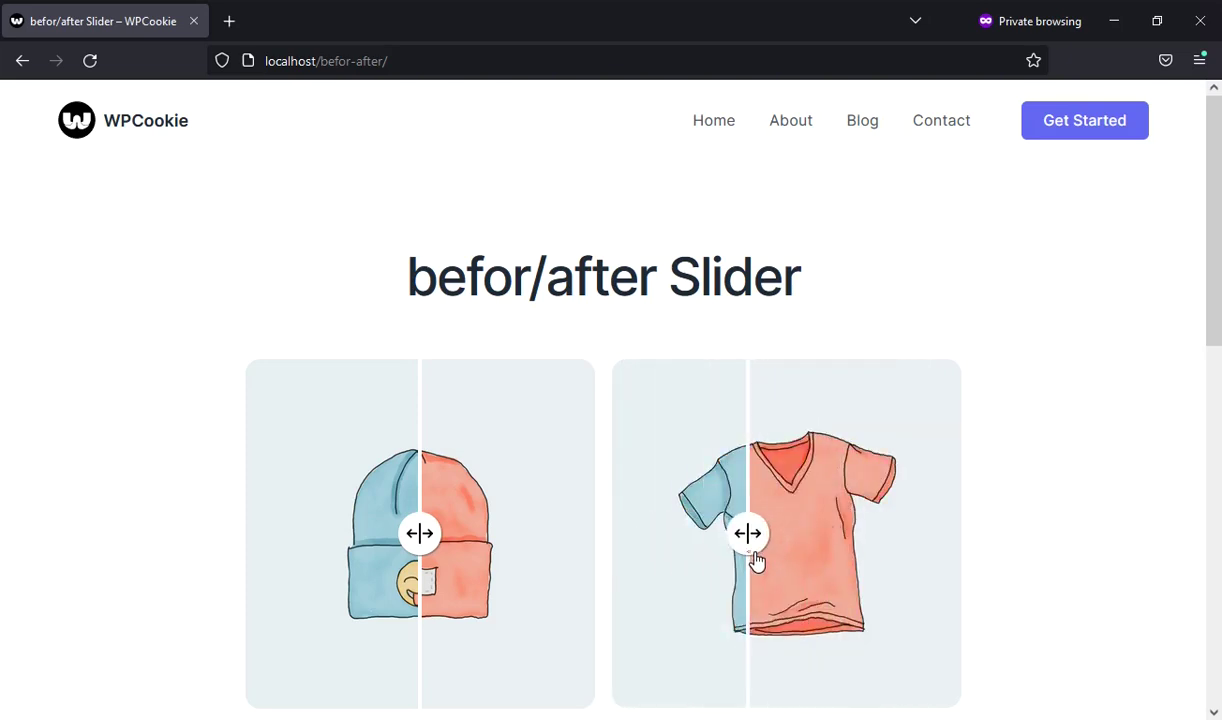
{"action": "left_click_drag", "start_coordinate": [423, 636], "coordinate": [458, 646]}
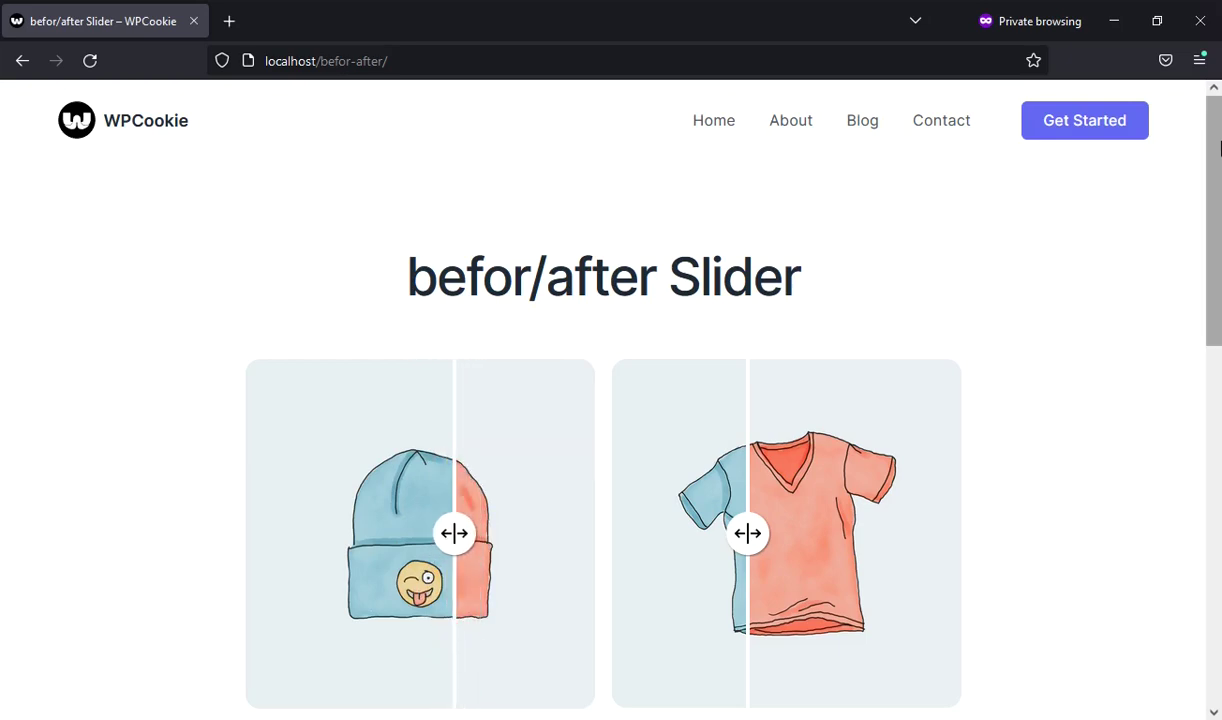
{"action": "left_click_drag", "start_coordinate": [1216, 143], "coordinate": [1217, 382]}
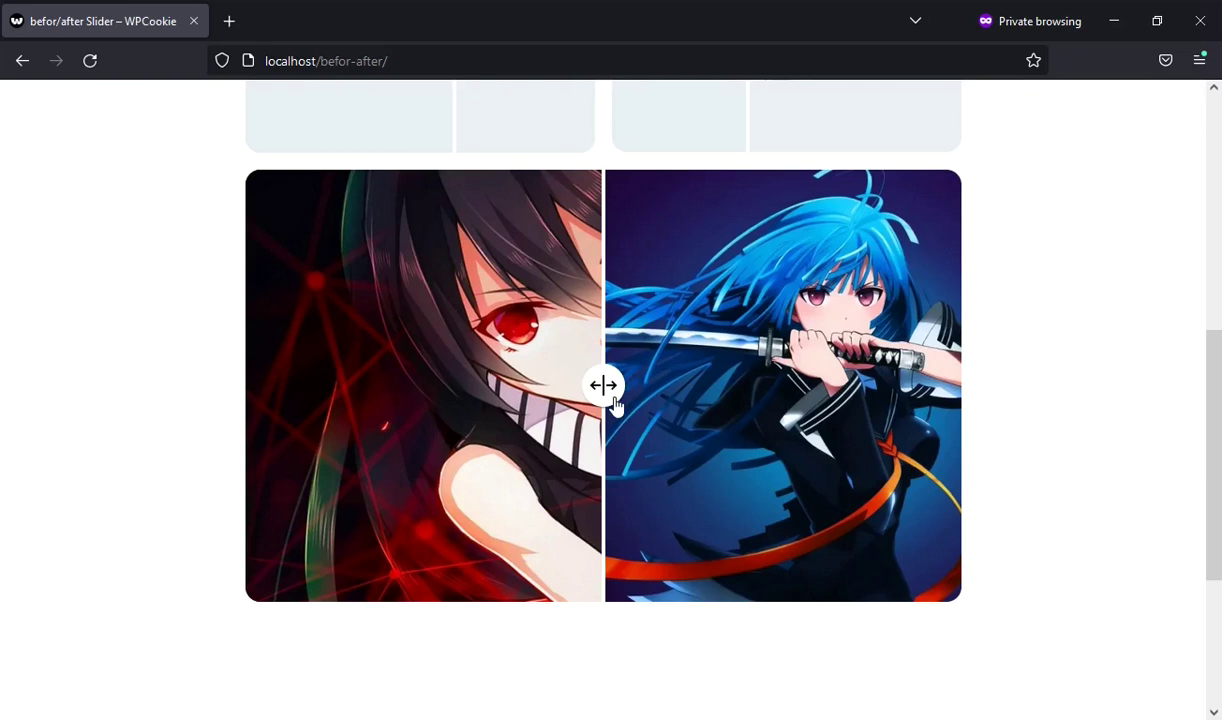
{"action": "left_click_drag", "start_coordinate": [615, 402], "coordinate": [706, 481]}
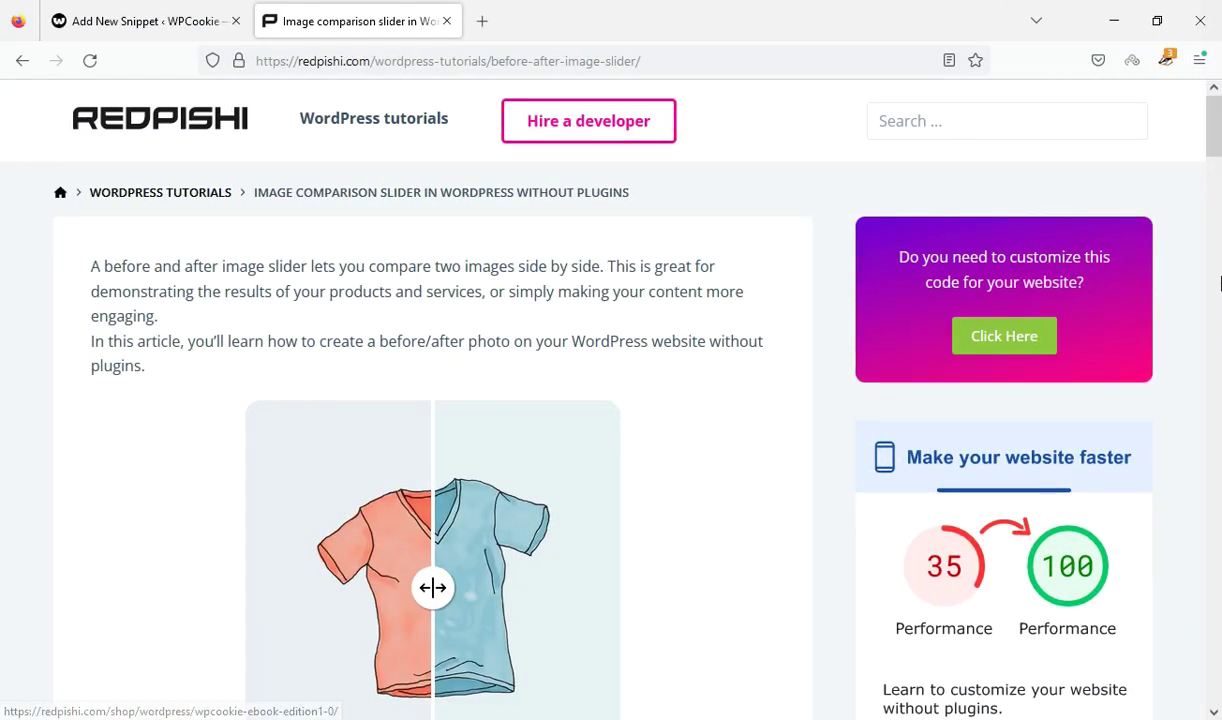
Copy the before/after image slider code block from the redpishi.com tutorial article
{"action": "scroll", "coordinate": [1217, 275], "scroll_direction": "down", "scroll_amount": 10}
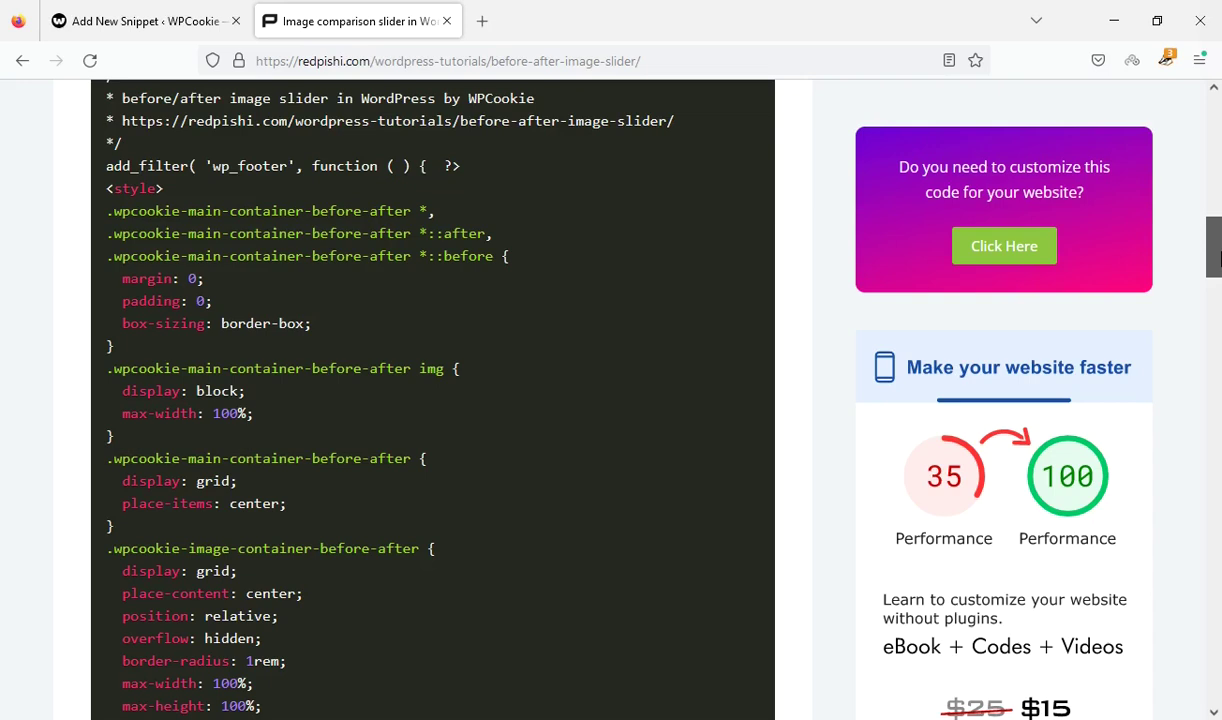
{"action": "left_click_drag", "start_coordinate": [1215, 258], "coordinate": [1214, 215]}
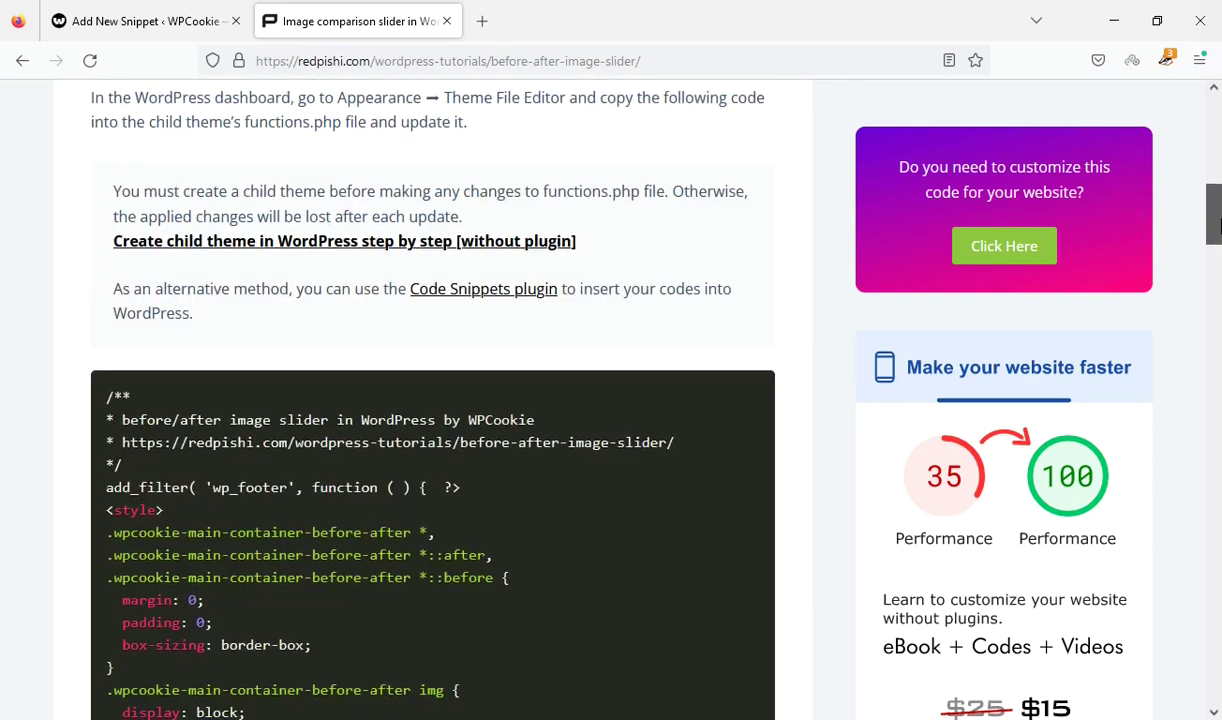
{"action": "left_click", "coordinate": [730, 390]}
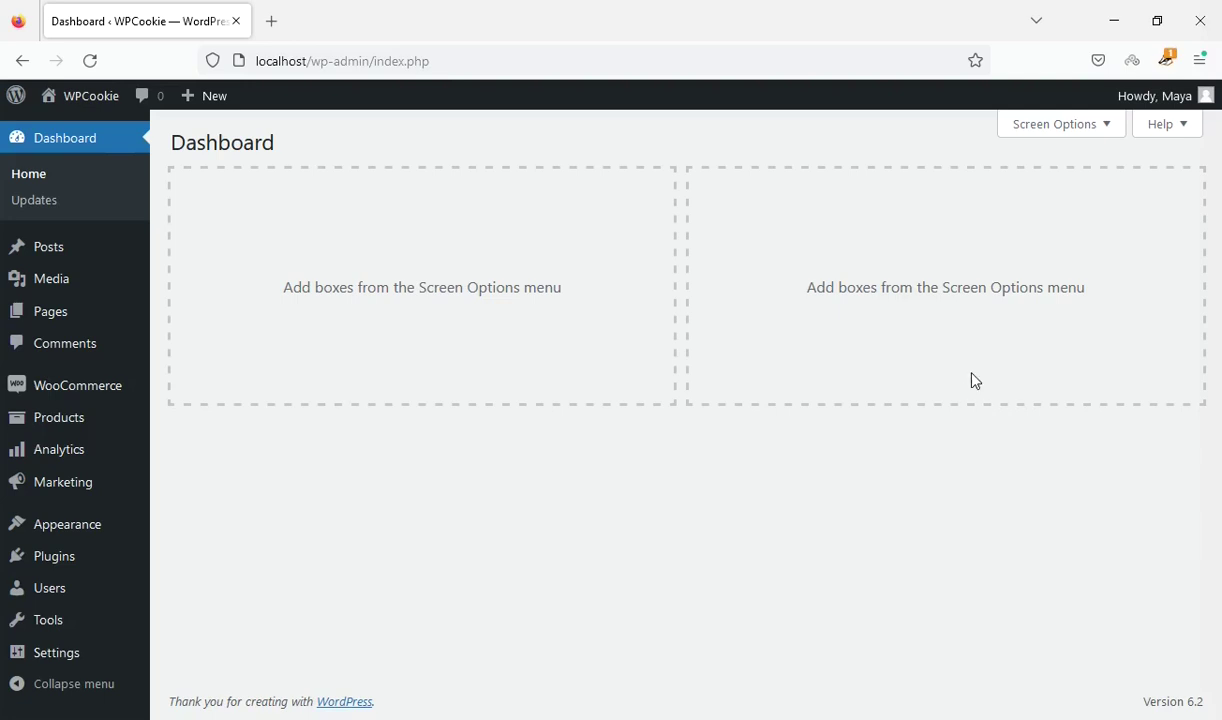
Find the Code Snippets plugin by searching new plugins for "code snippet", and install and activate it
{"action": "mouse_move", "coordinate": [66, 560]}
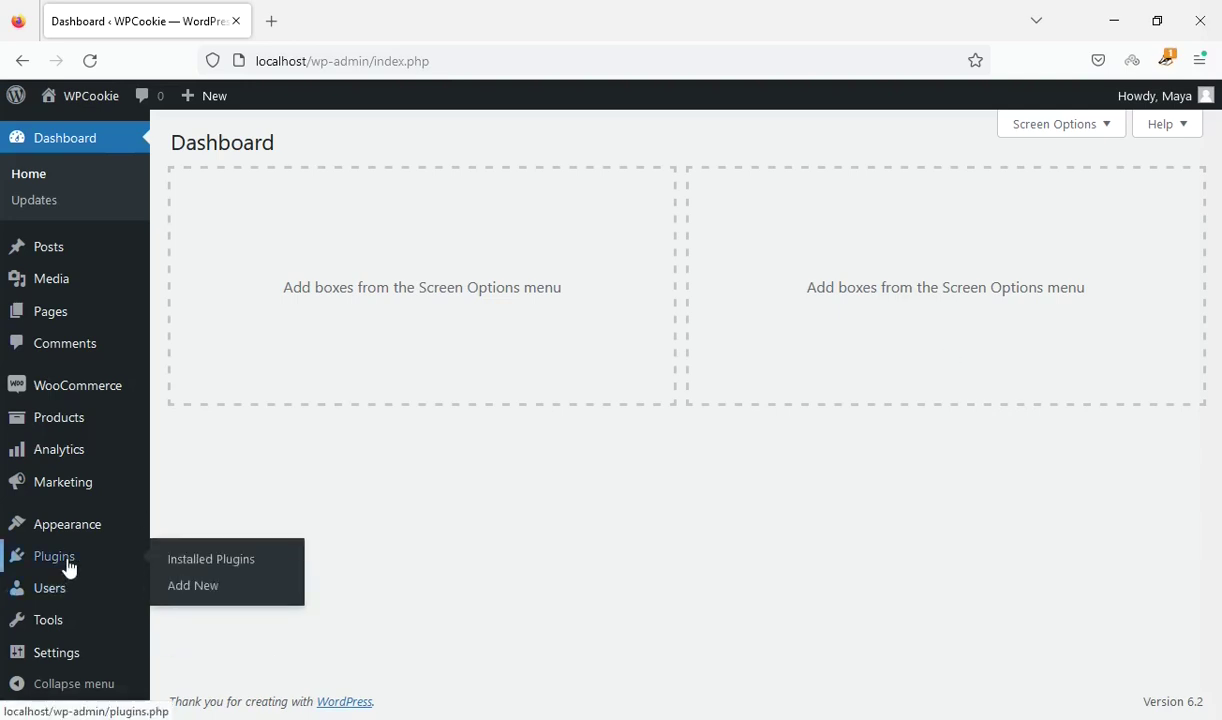
{"action": "left_click", "coordinate": [243, 589]}
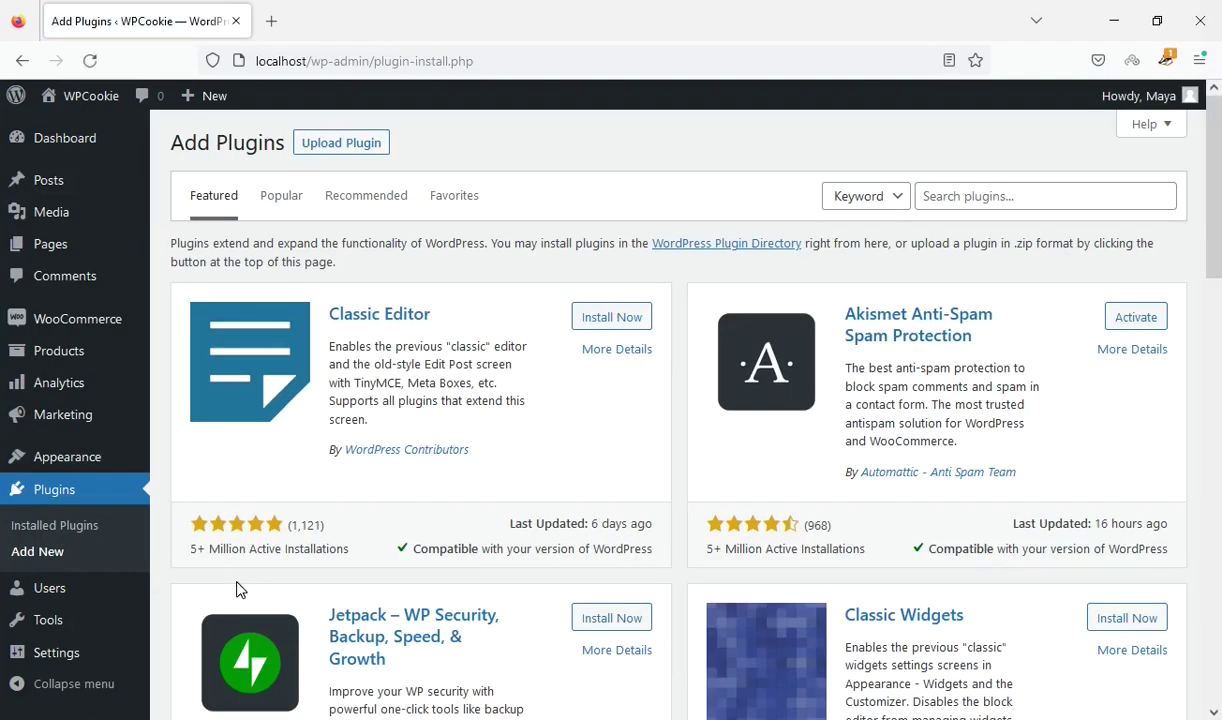
{"action": "left_click", "coordinate": [964, 212]}
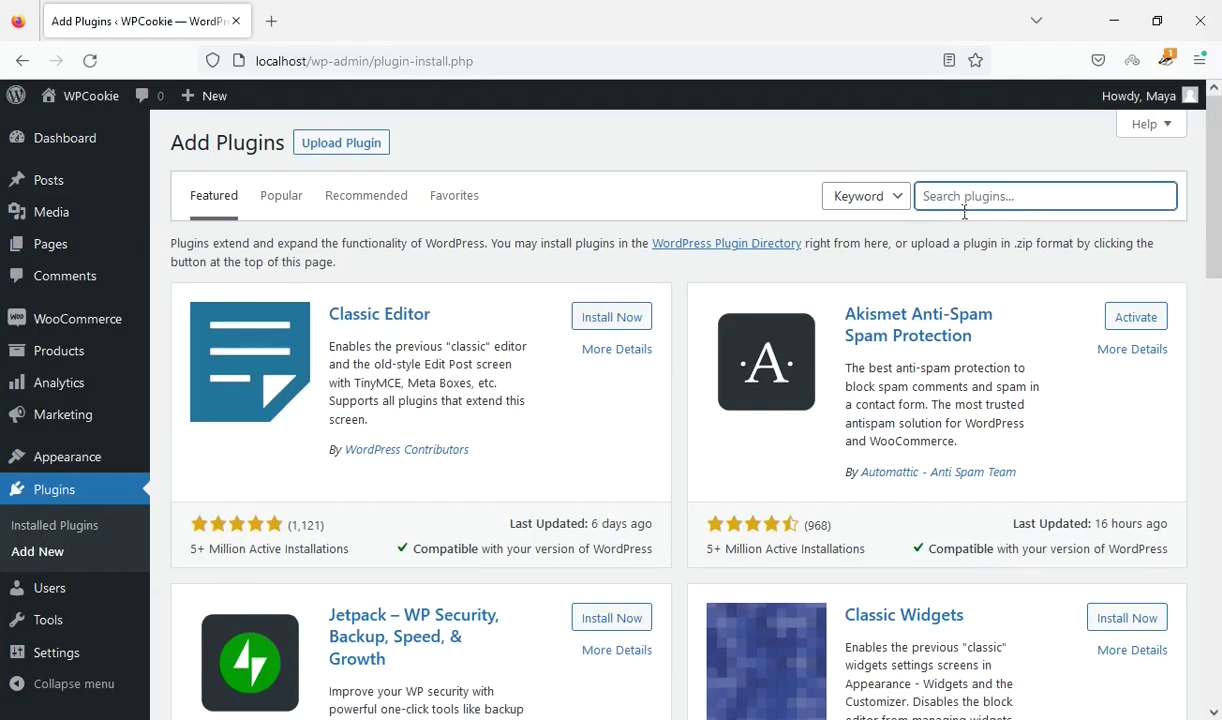
{"action": "type", "text": "code snippet"}
{"action": "key", "text": "Return"}
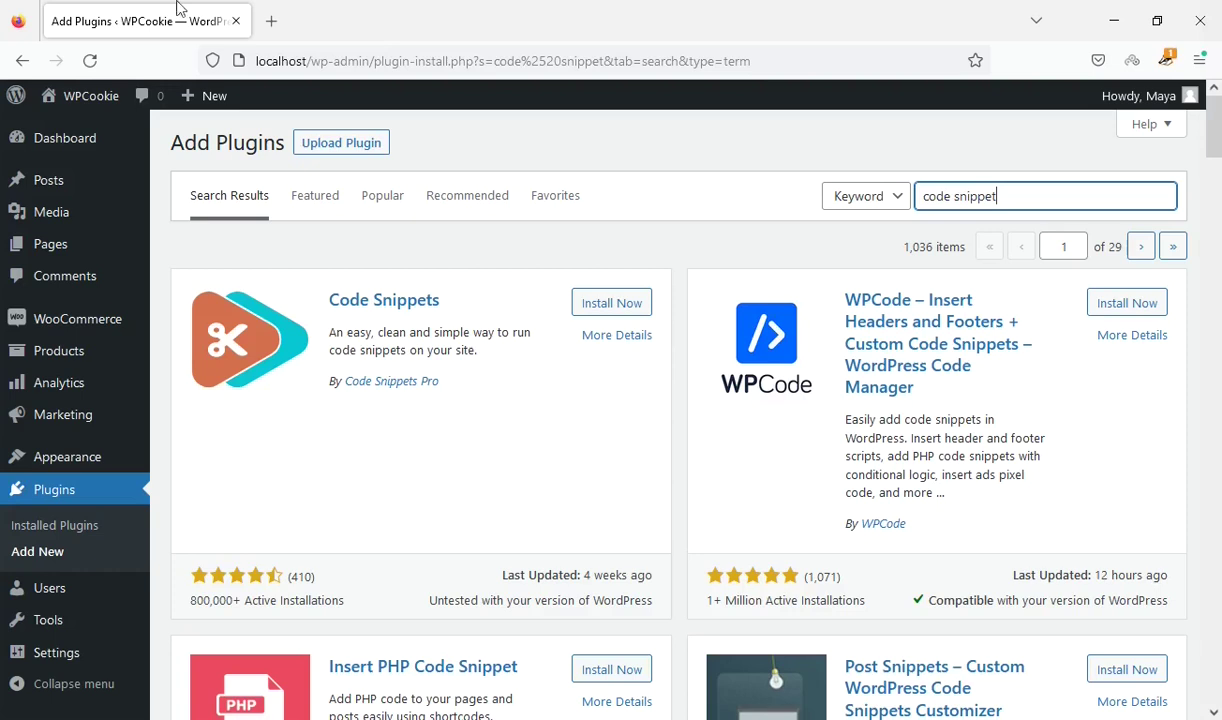
{"action": "left_click", "coordinate": [583, 311]}
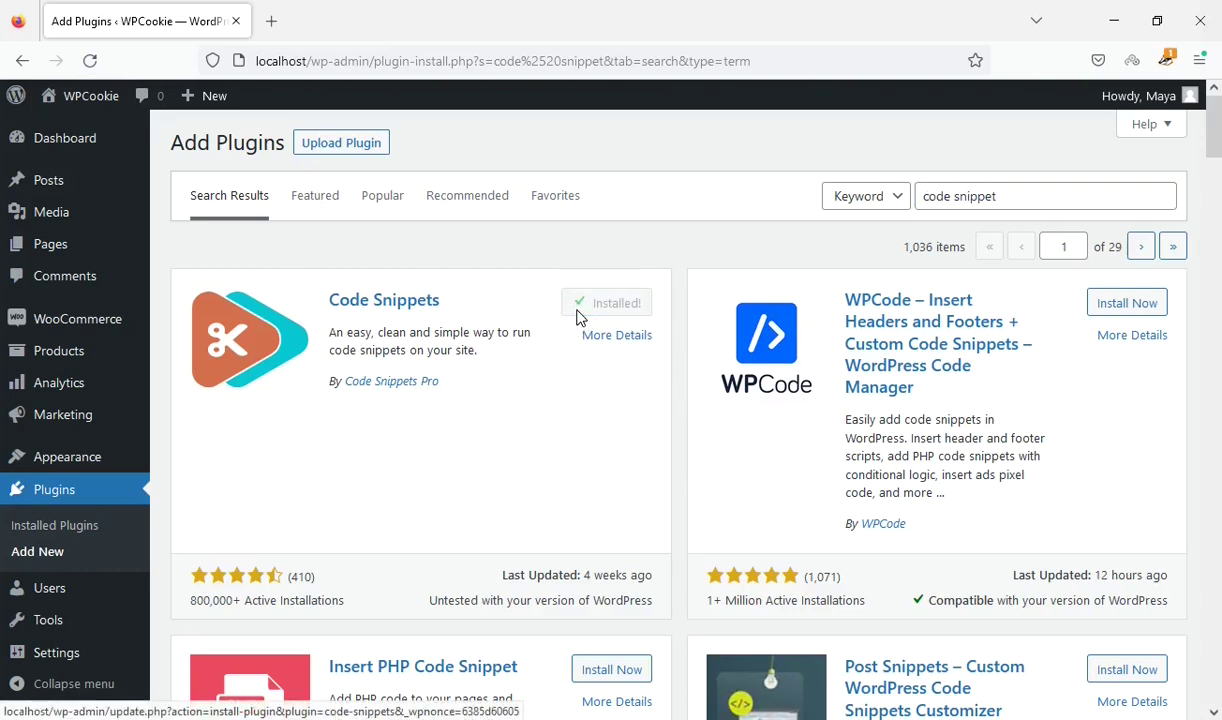
{"action": "left_click", "coordinate": [603, 311]}
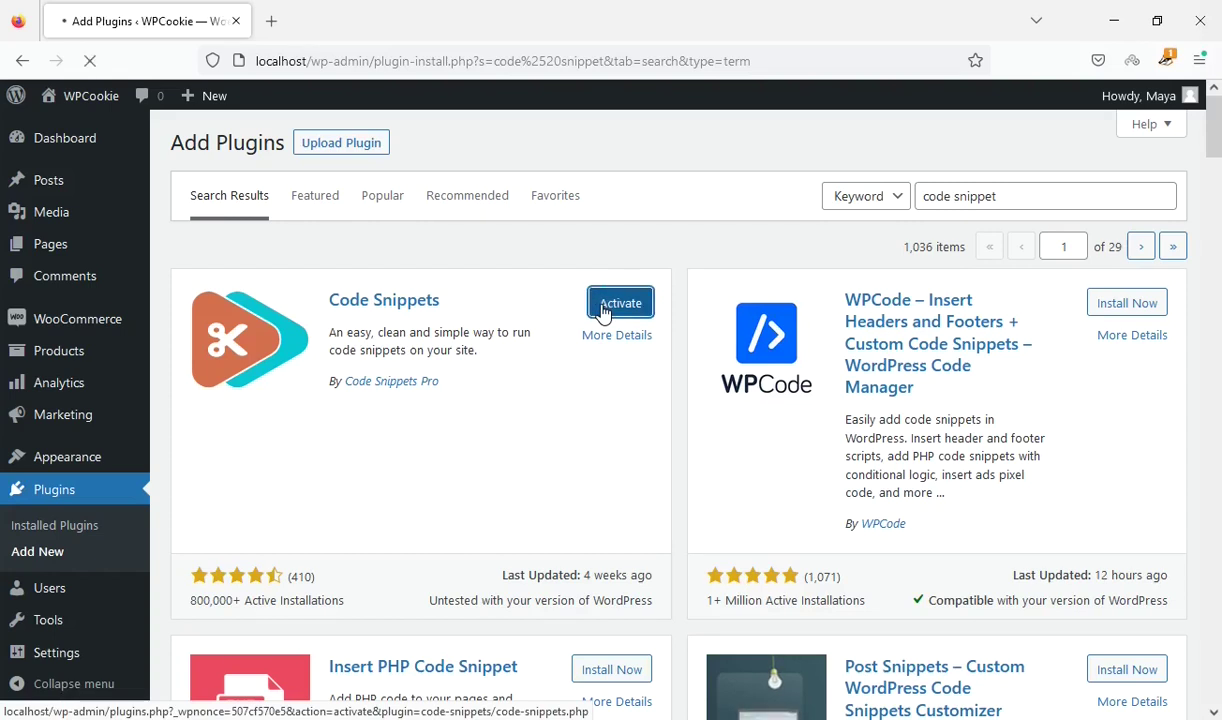
Create a new PHP snippet and paste the copied before/after slider code into it
{"action": "mouse_move", "coordinate": [105, 588]}
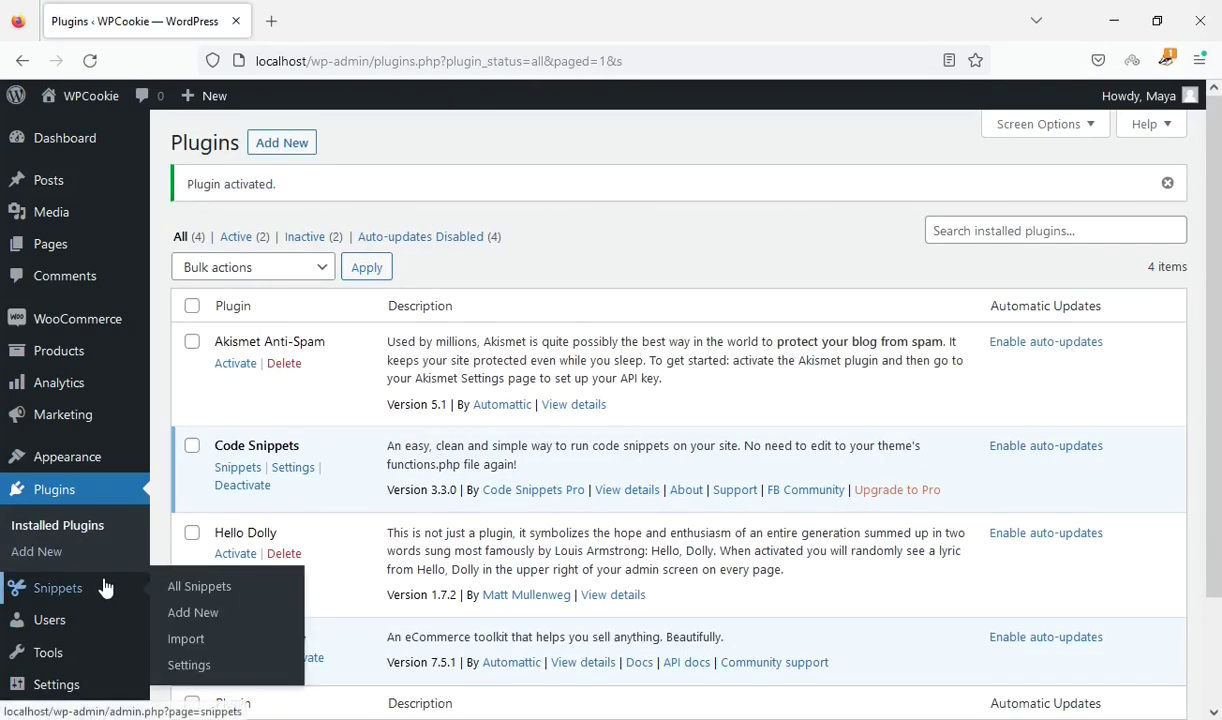
{"action": "left_click", "coordinate": [239, 614]}
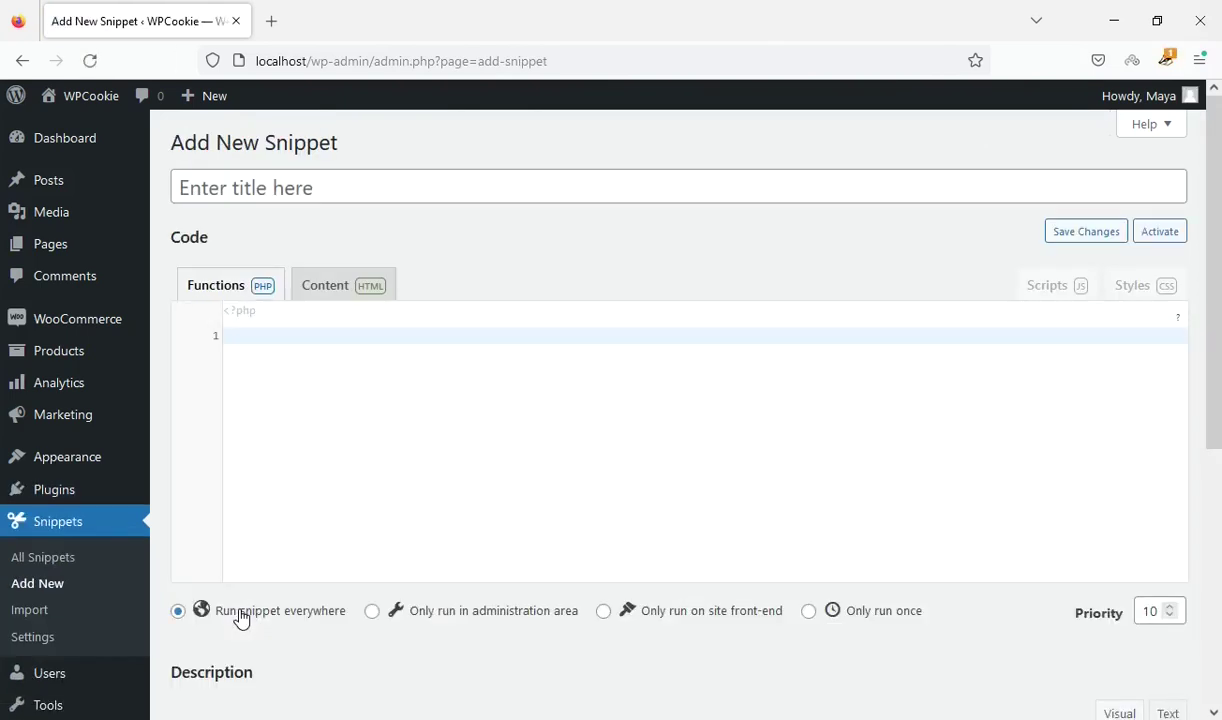
{"action": "right_click", "coordinate": [254, 331]}
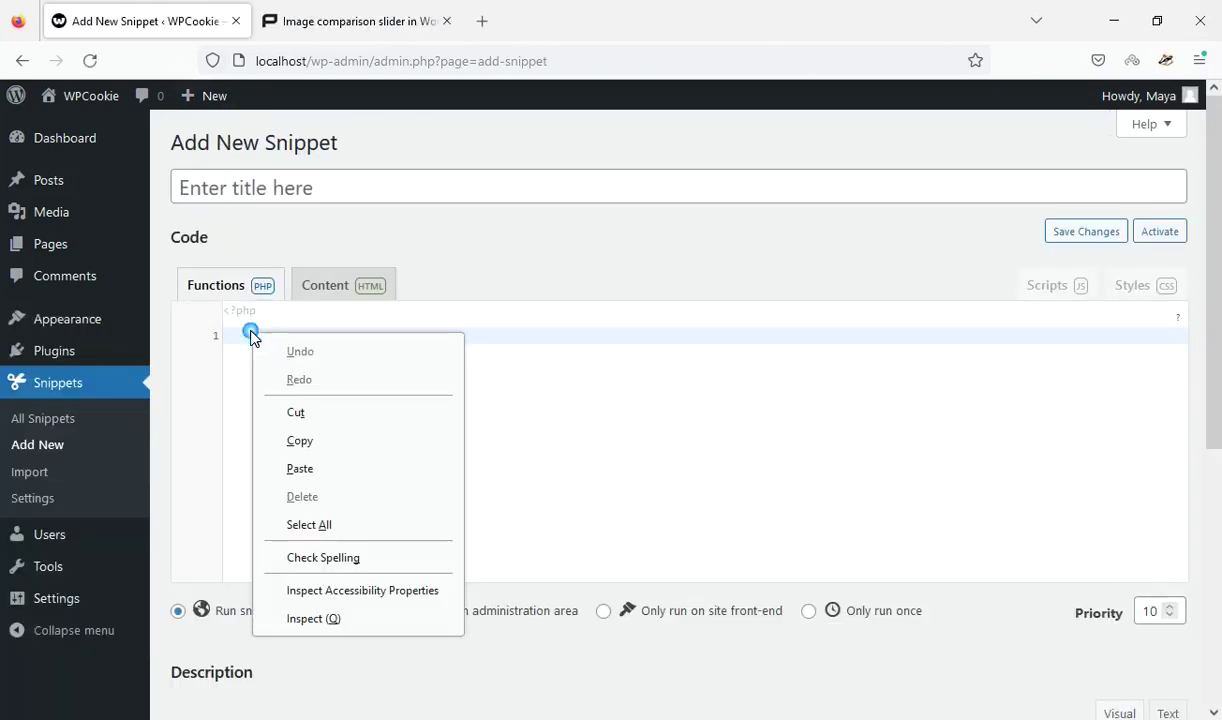
{"action": "left_click", "coordinate": [318, 478]}
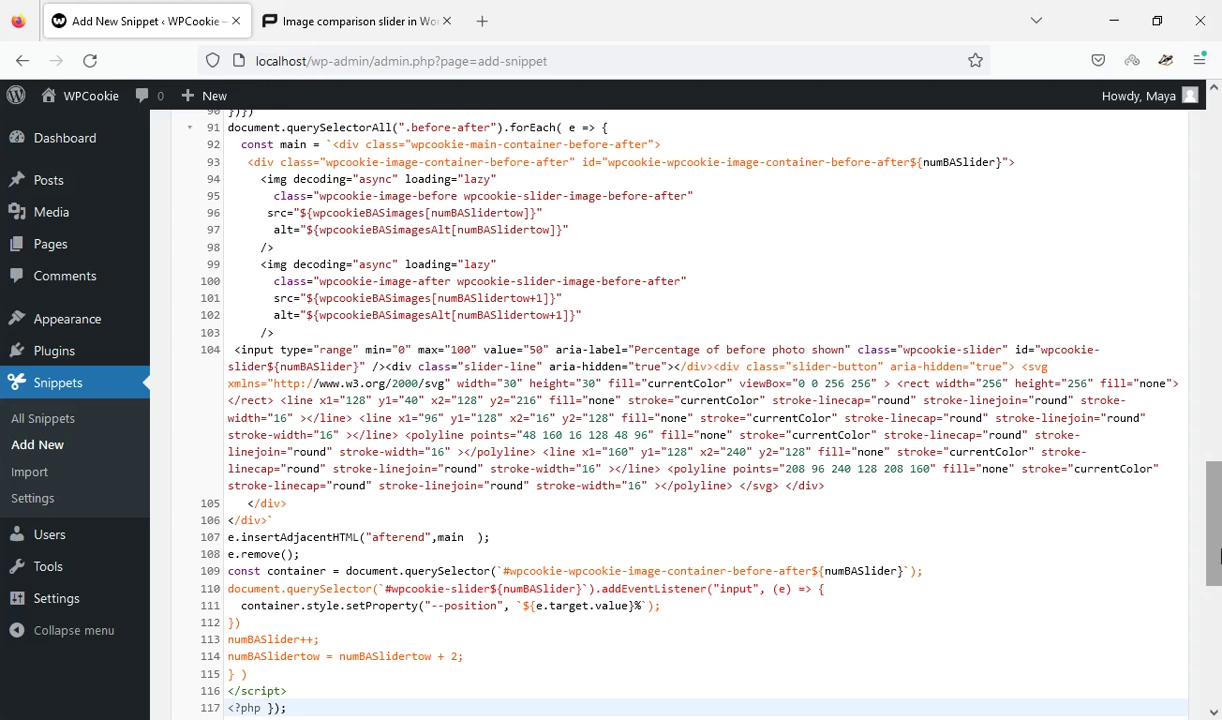
Title the new snippet "before-after slider"
{"action": "scroll", "coordinate": [837, 219], "scroll_direction": "up", "scroll_amount": 15}
{"action": "left_click", "coordinate": [828, 200]}
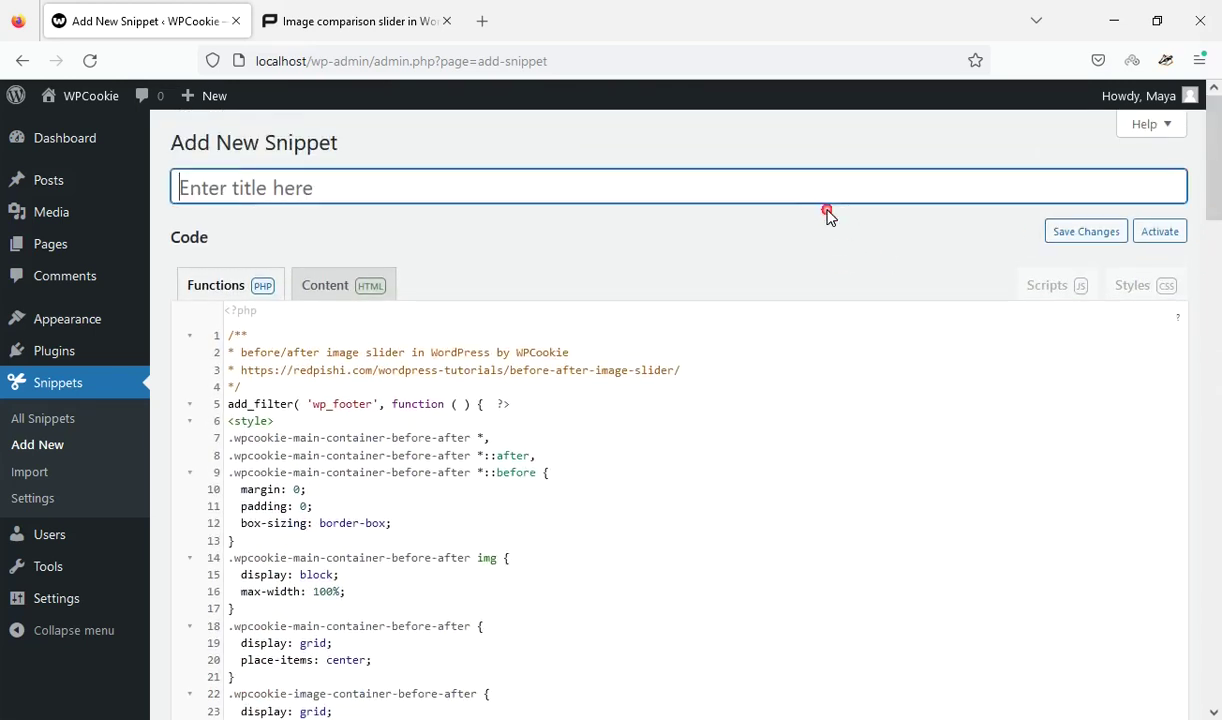
{"action": "type", "text": "before-after"}
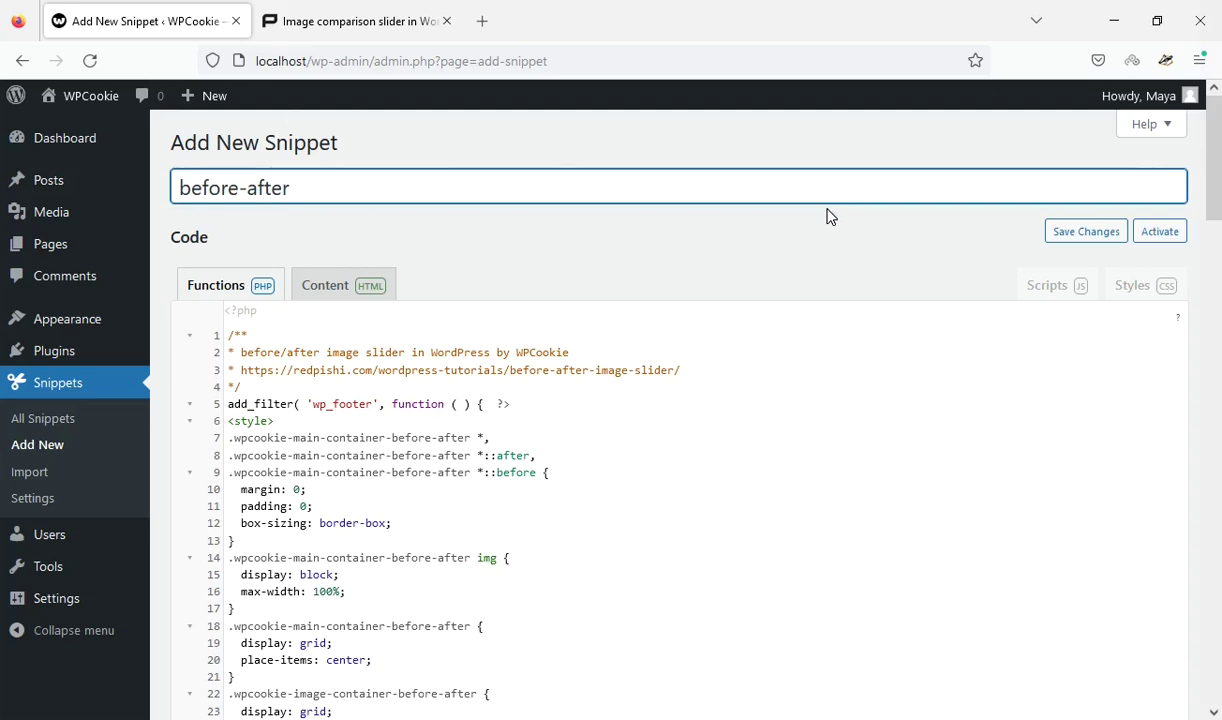
{"action": "type", "text": " slo"}
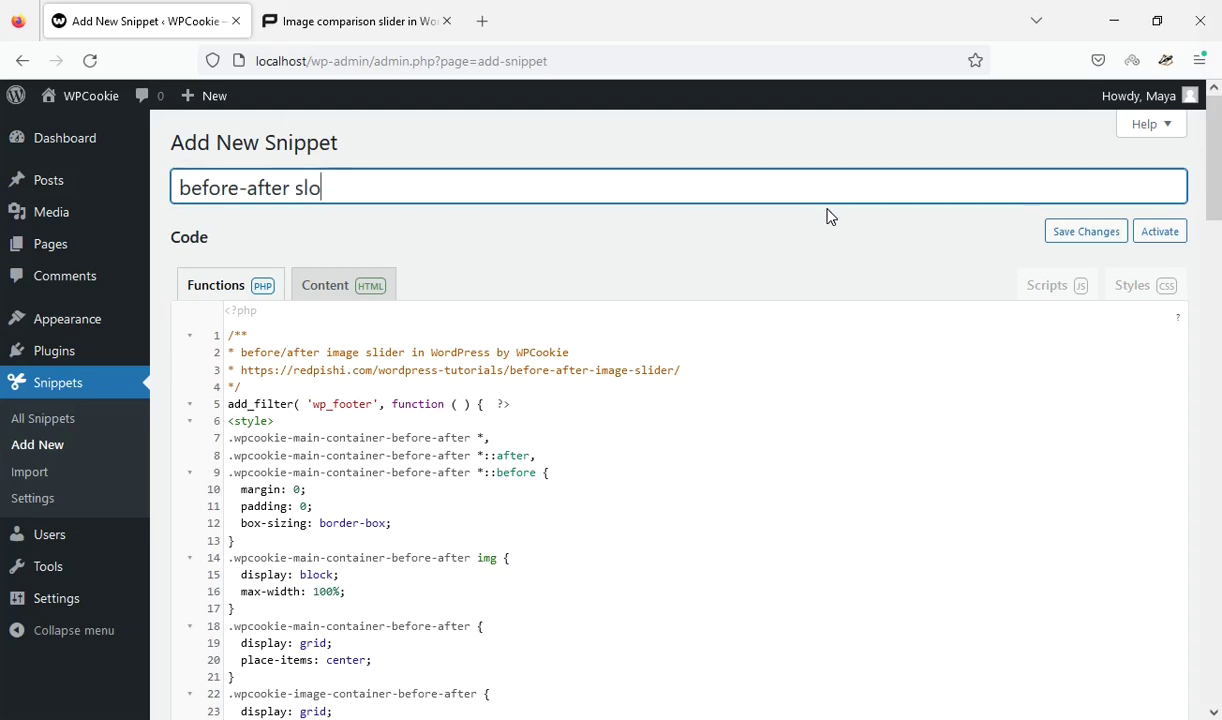
{"action": "key", "text": "BackSpace"}
{"action": "type", "text": "ider"}
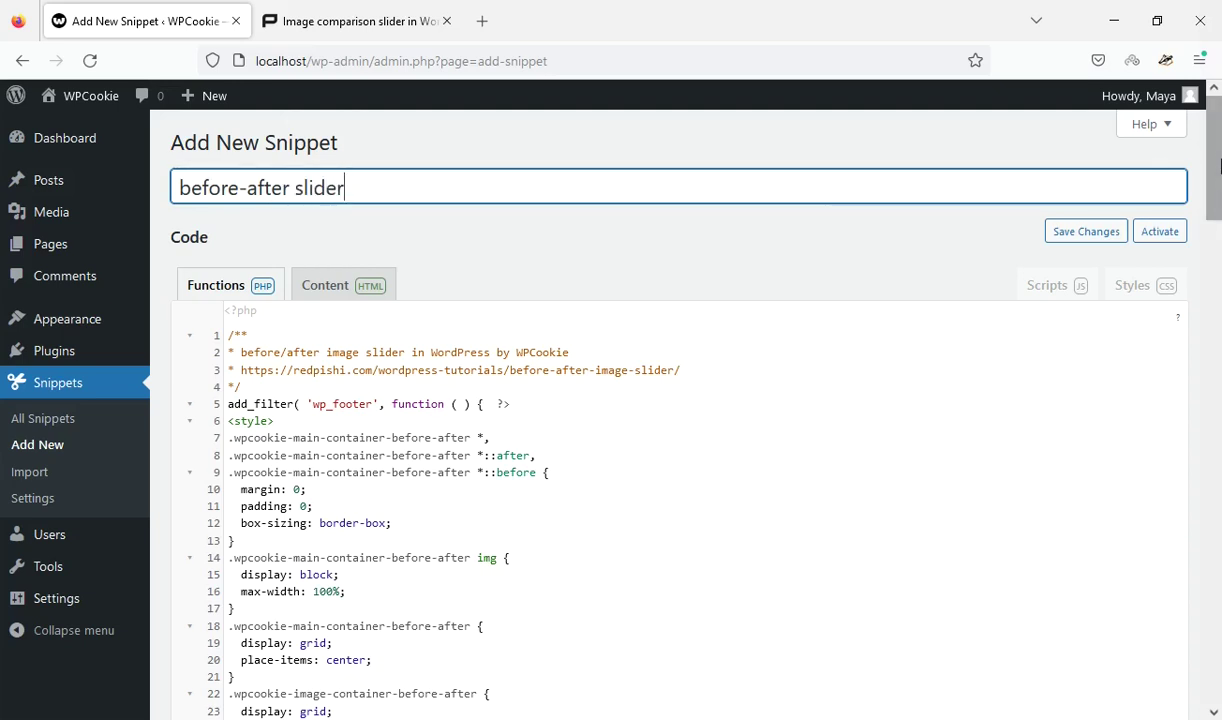
Save and activate the snippet, leaving it set to run everywhere
{"action": "scroll", "coordinate": [900, 450], "scroll_direction": "down", "scroll_amount": 20}
{"action": "left_click", "coordinate": [963, 562]}
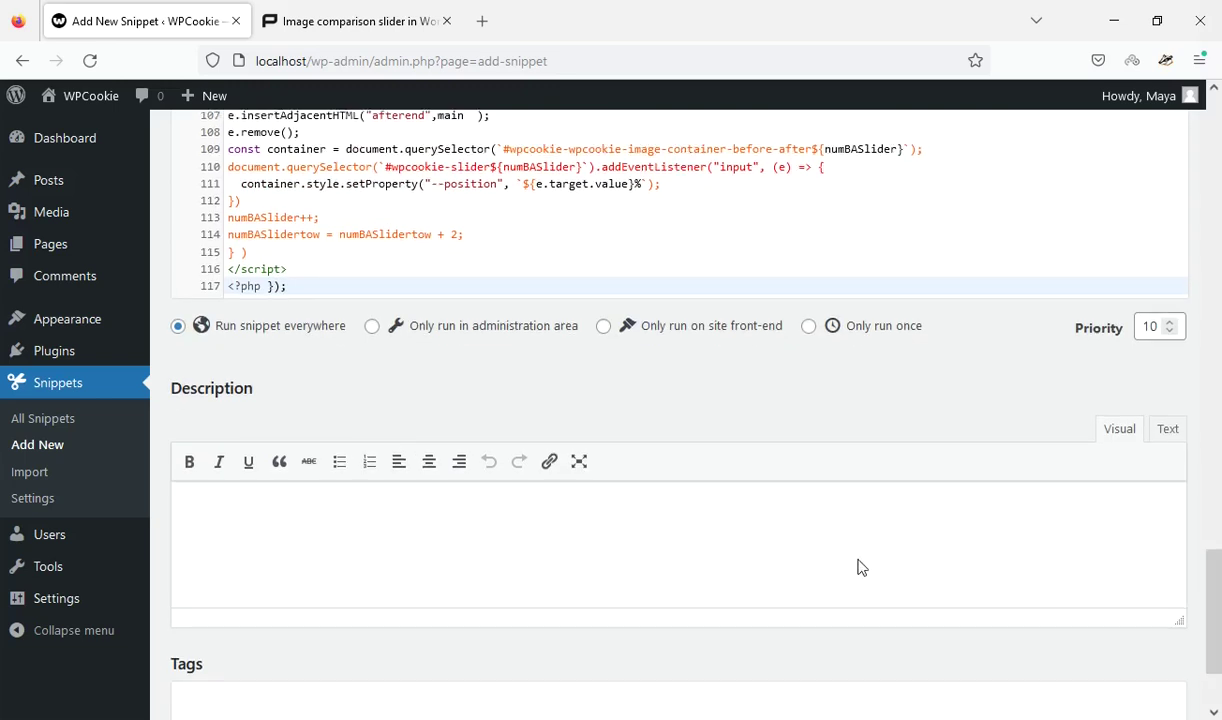
{"action": "scroll", "coordinate": [600, 572], "scroll_direction": "down", "scroll_amount": 3}
{"action": "left_click", "coordinate": [277, 623]}
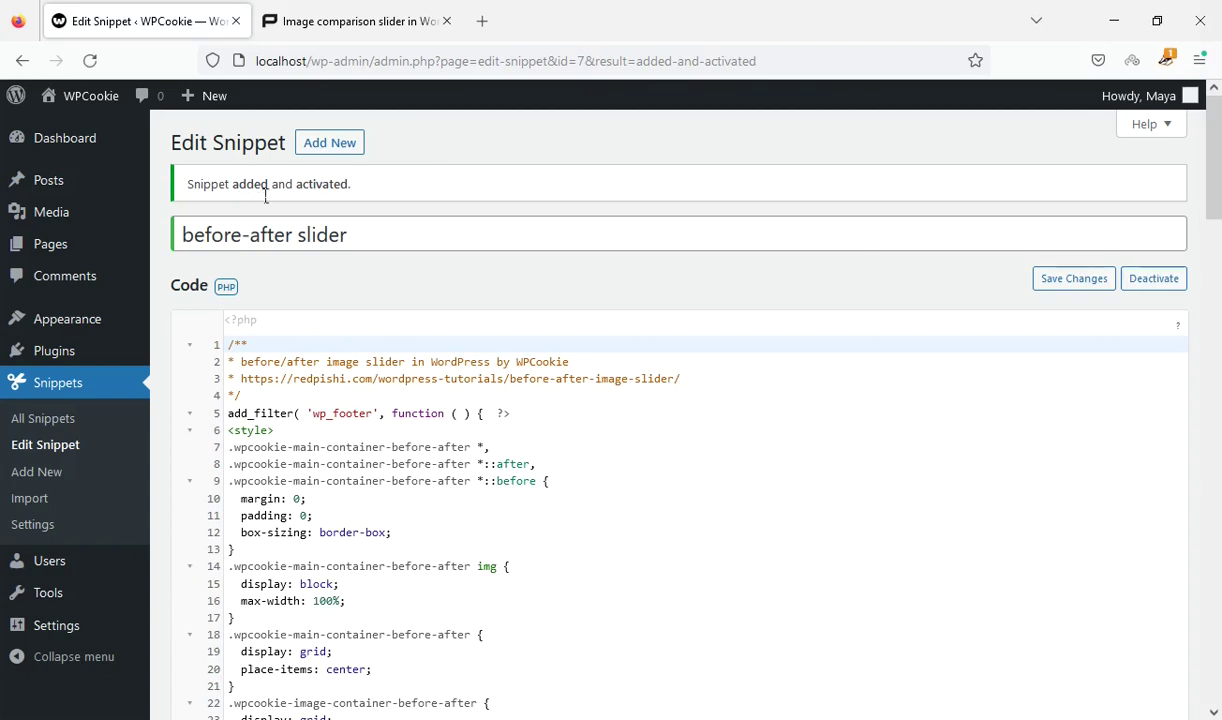
Create a new page in a separate browser tab and title it "before-after"
{"action": "mouse_move", "coordinate": [95, 252]}
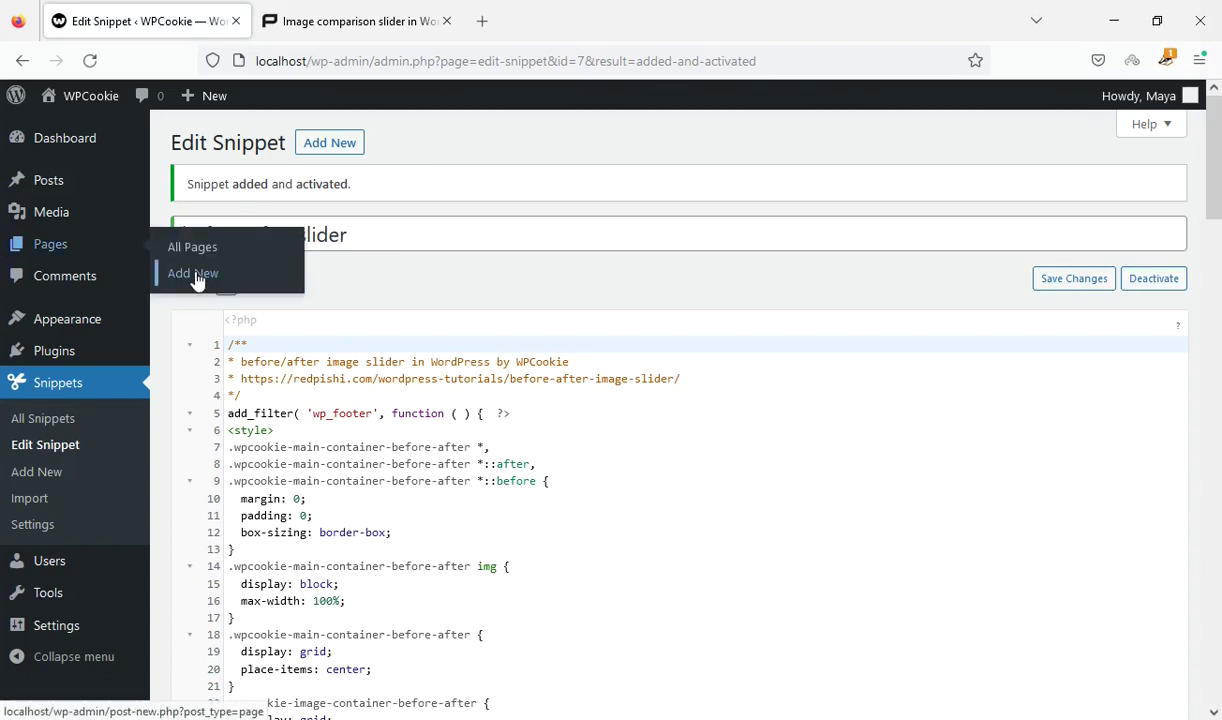
{"action": "middle_click", "coordinate": [263, 277]}
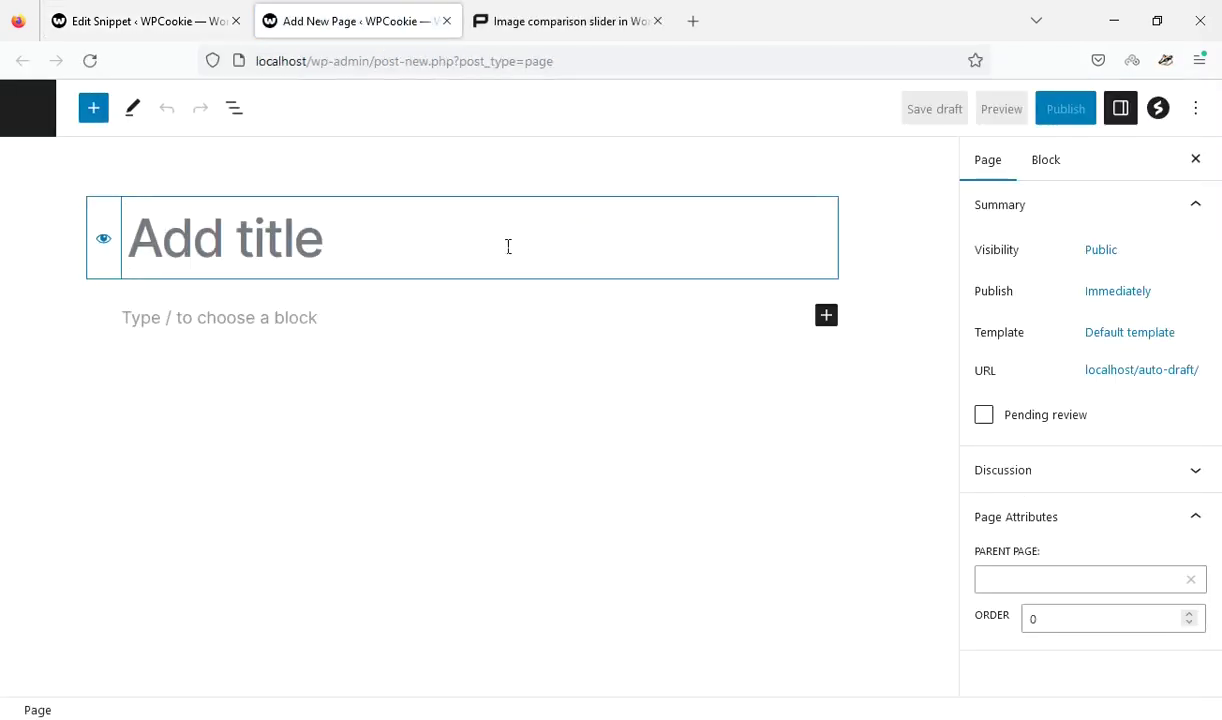
{"action": "type", "text": "be"}
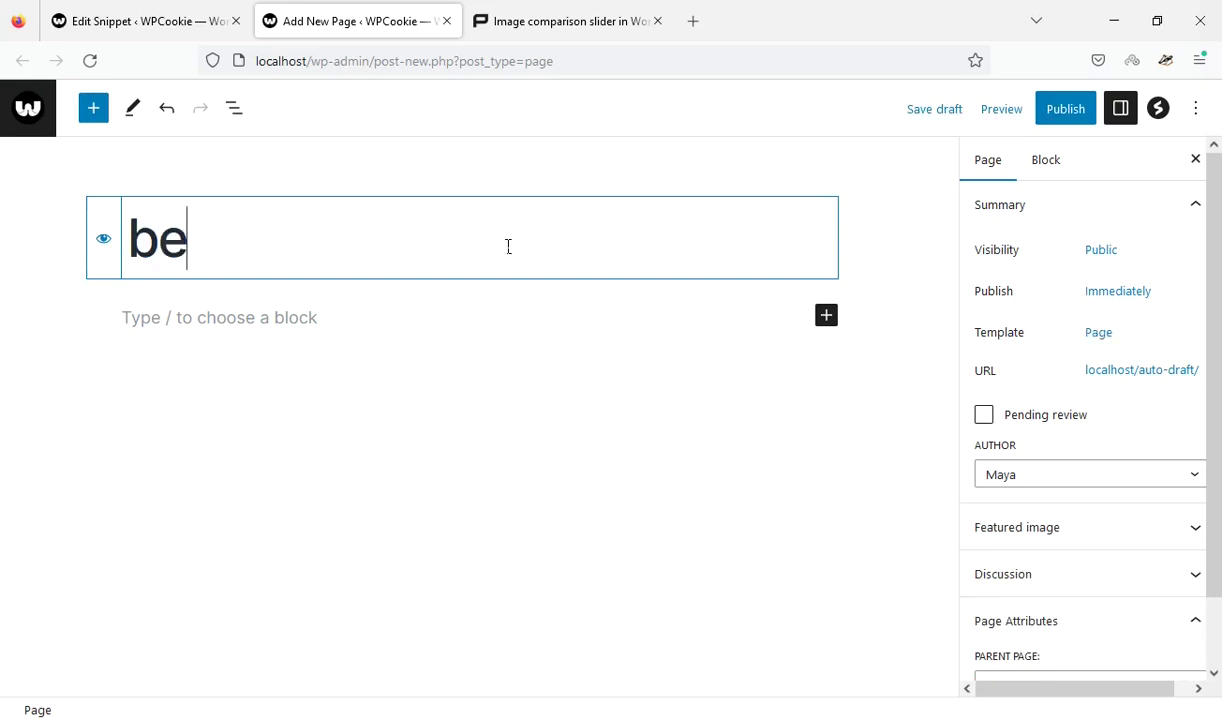
{"action": "type", "text": "fore"}
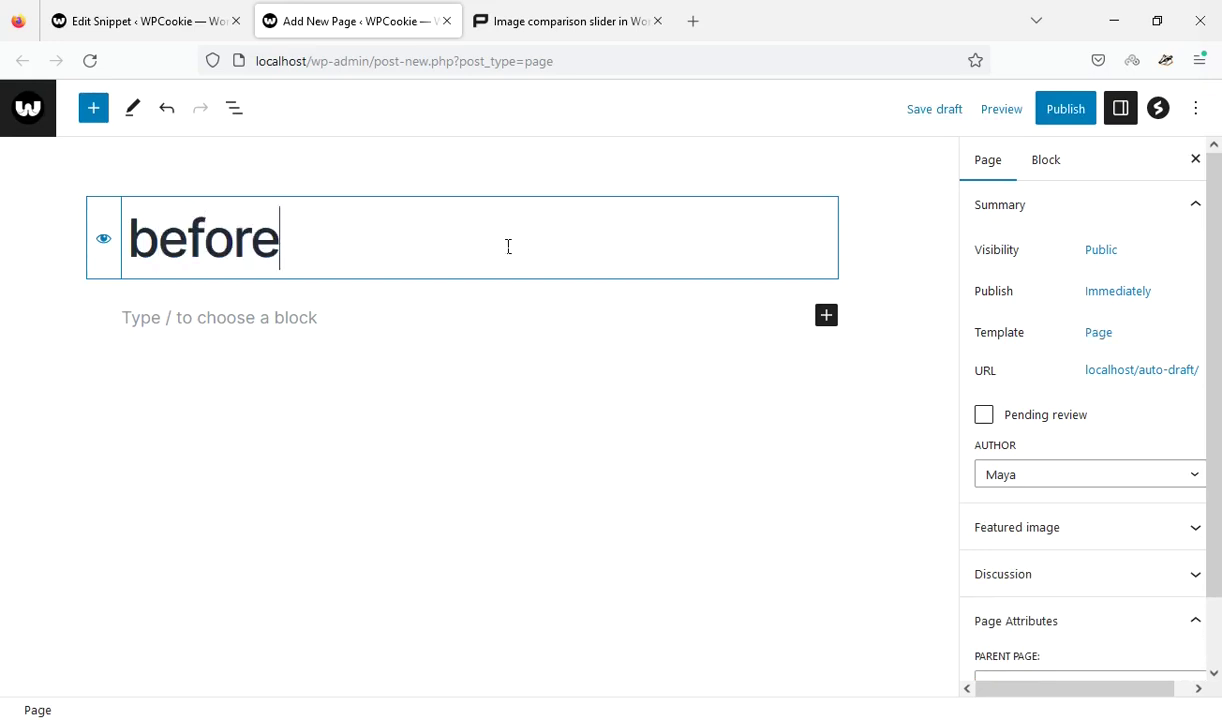
{"action": "type", "text": "-after"}
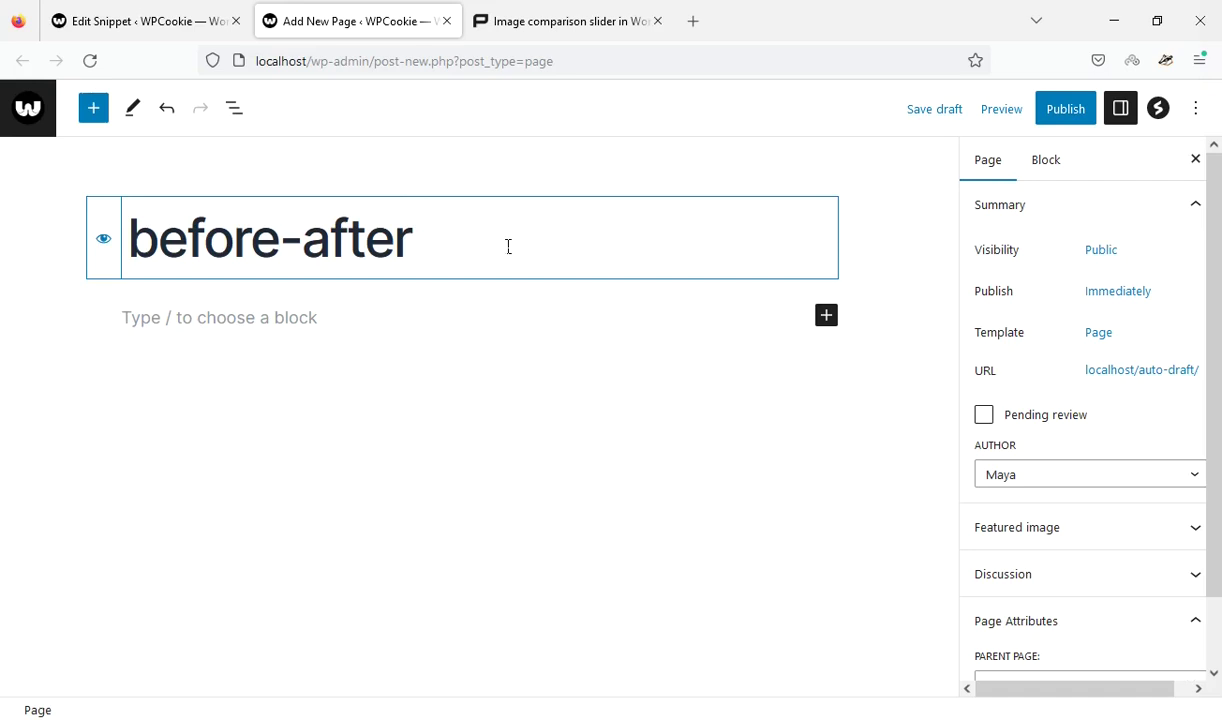
Insert a Gallery block below the page title
{"action": "left_click", "coordinate": [453, 336]}
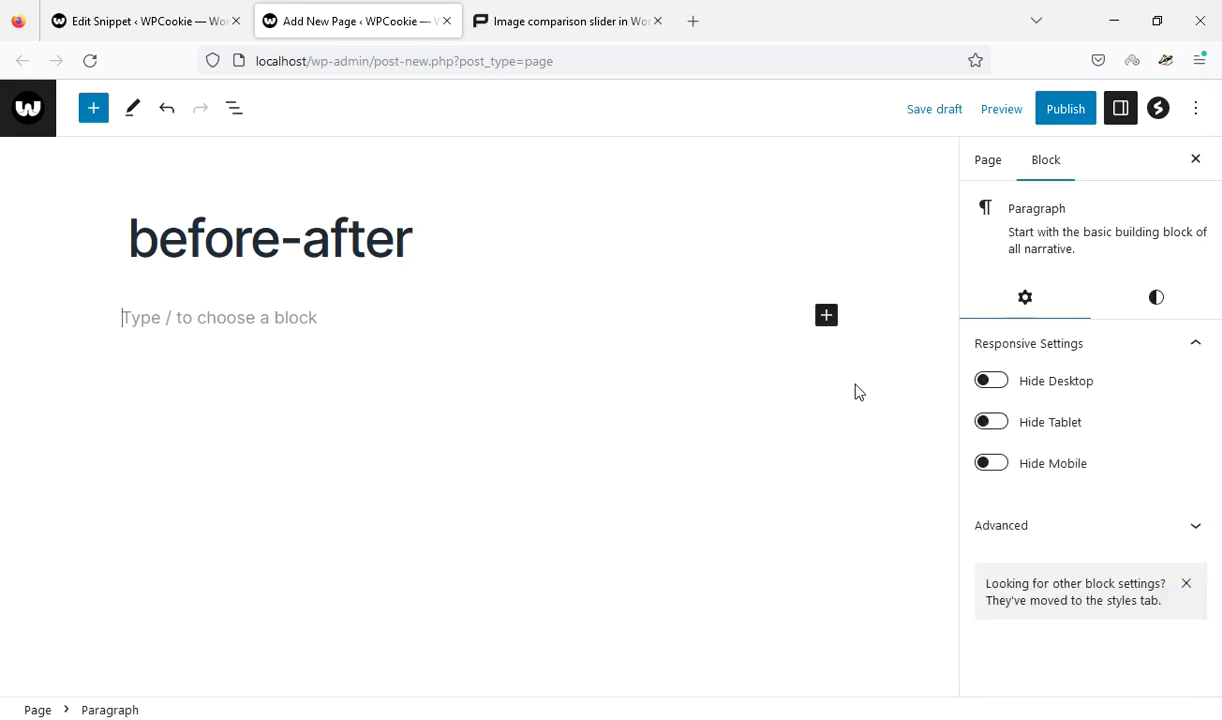
{"action": "left_click", "coordinate": [828, 317]}
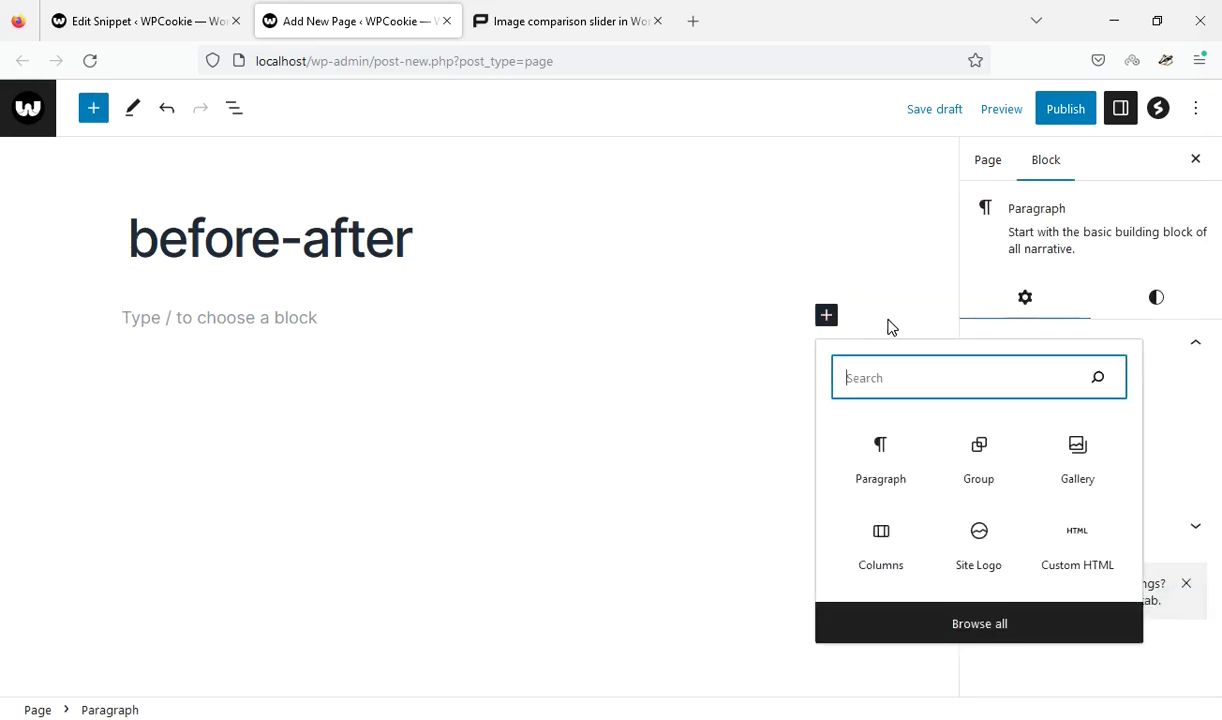
{"action": "left_click", "coordinate": [1117, 452]}
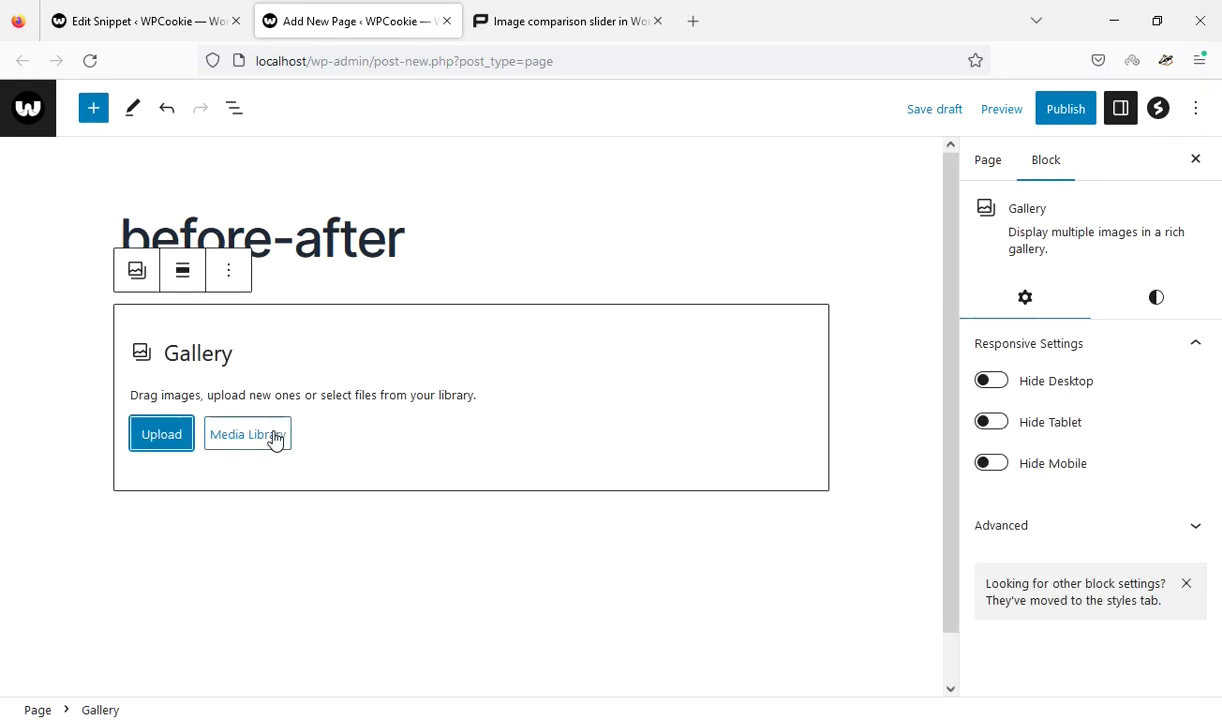
Create a new gallery from the media library with the red beanie and the blue beanie with logo, in that order
{"action": "left_click", "coordinate": [272, 436]}
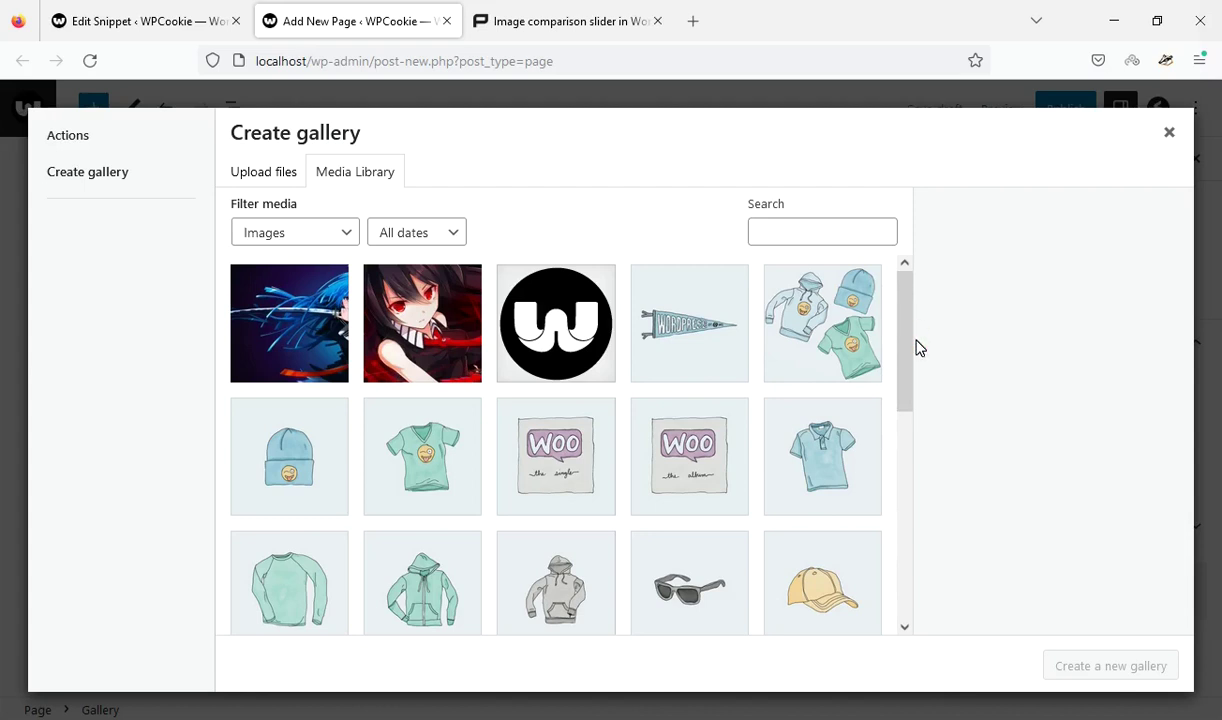
{"action": "left_click_drag", "start_coordinate": [911, 355], "coordinate": [930, 475]}
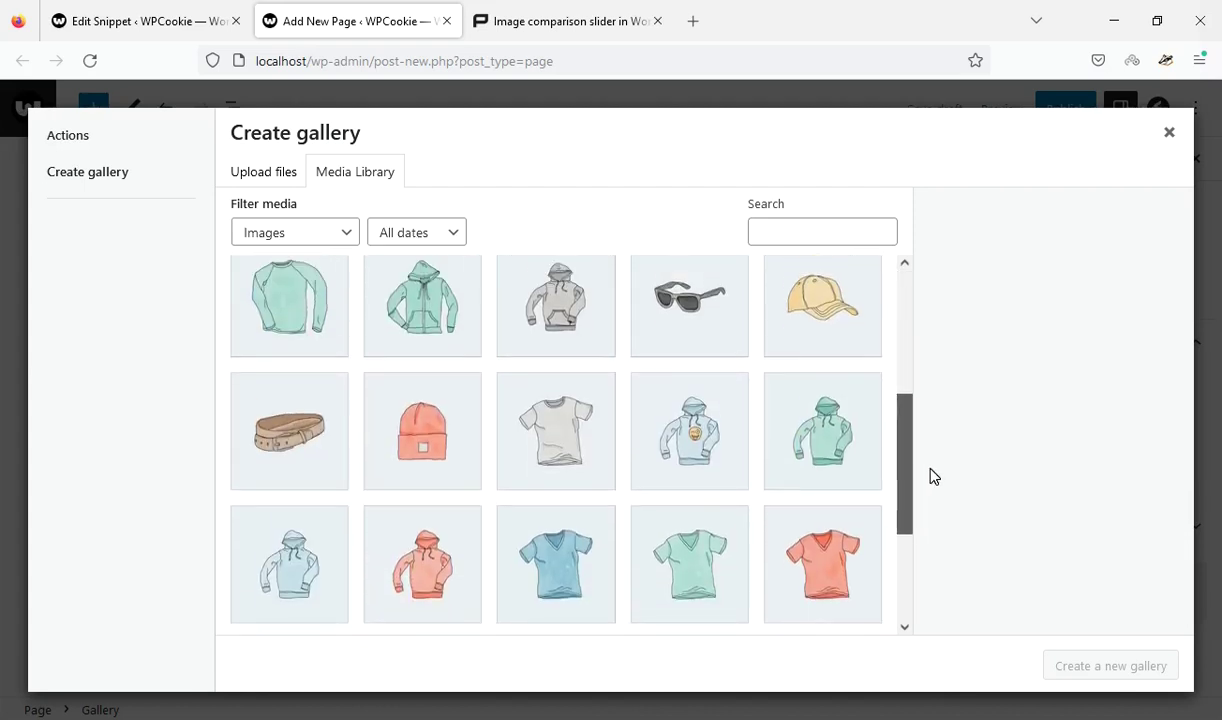
{"action": "left_click", "coordinate": [386, 402]}
{"action": "left_click_drag", "start_coordinate": [908, 445], "coordinate": [908, 368]}
{"action": "left_click", "coordinate": [241, 306]}
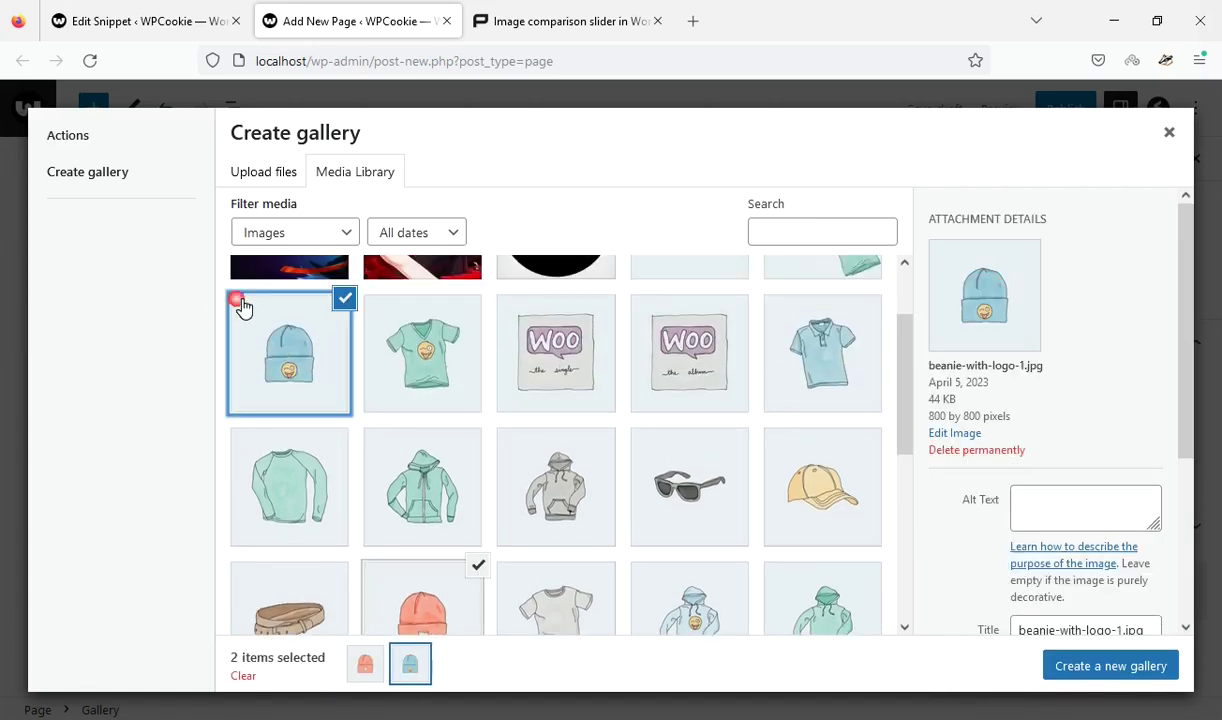
{"action": "left_click", "coordinate": [1111, 672]}
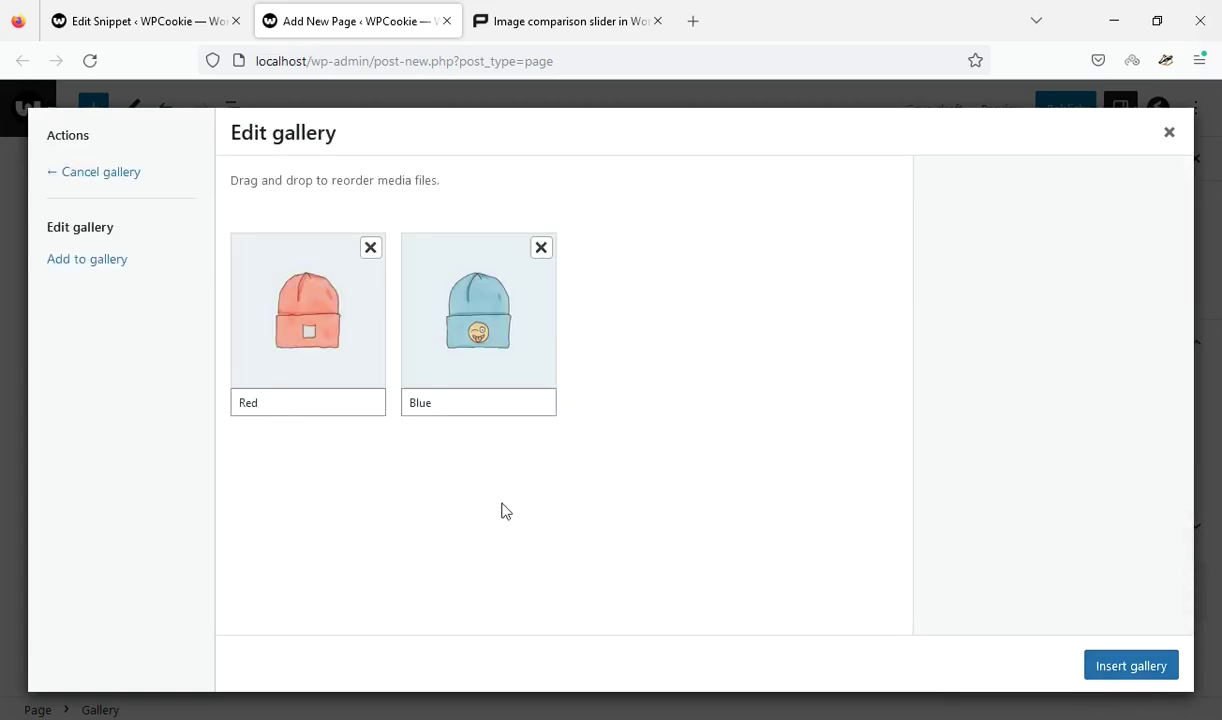
Clear the captions of the red and blue beanie images and insert the gallery into the page
{"action": "left_click_drag", "start_coordinate": [327, 412], "coordinate": [155, 393]}
{"action": "key", "text": "BackSpace"}
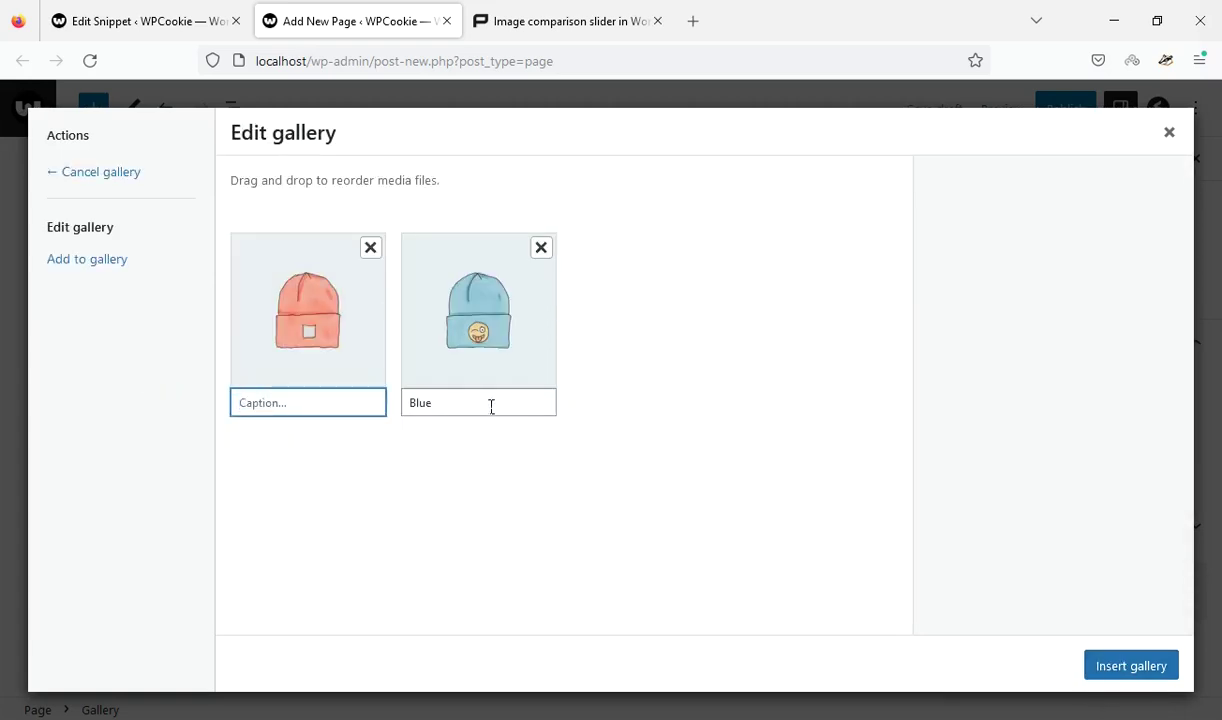
{"action": "left_click_drag", "start_coordinate": [491, 406], "coordinate": [390, 410]}
{"action": "key", "text": "BackSpace"}
{"action": "left_click", "coordinate": [1160, 657]}
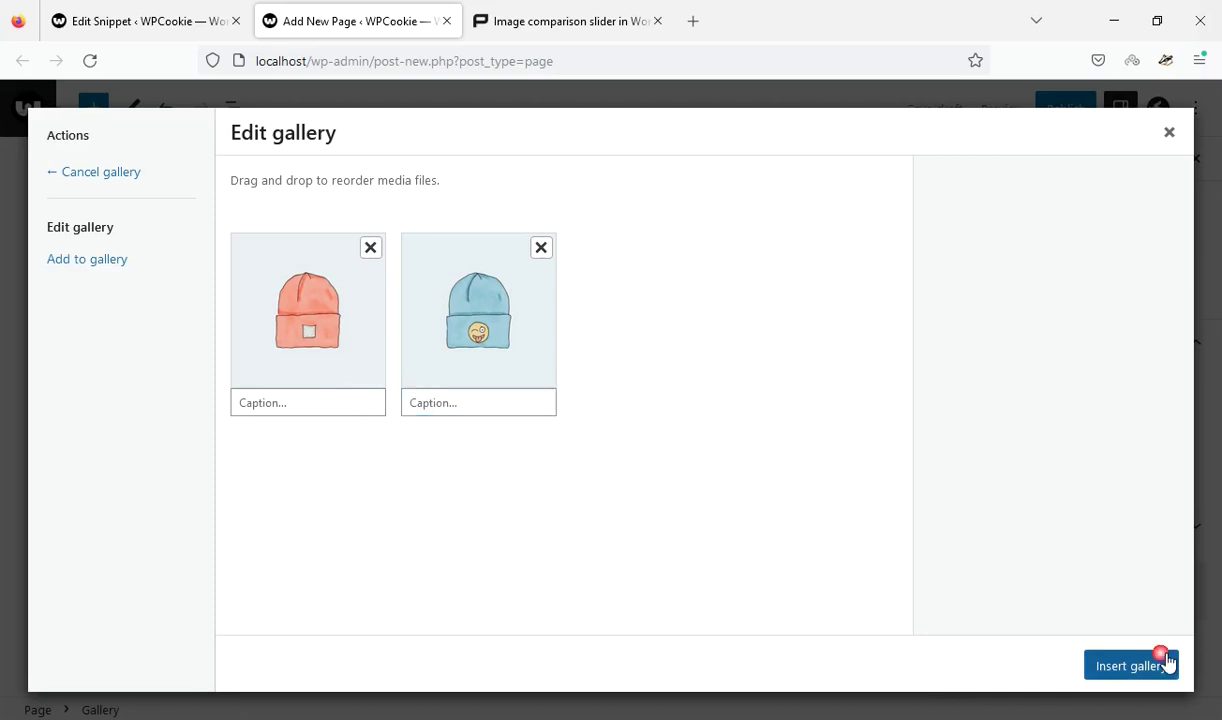
{"action": "left_click", "coordinate": [885, 580]}
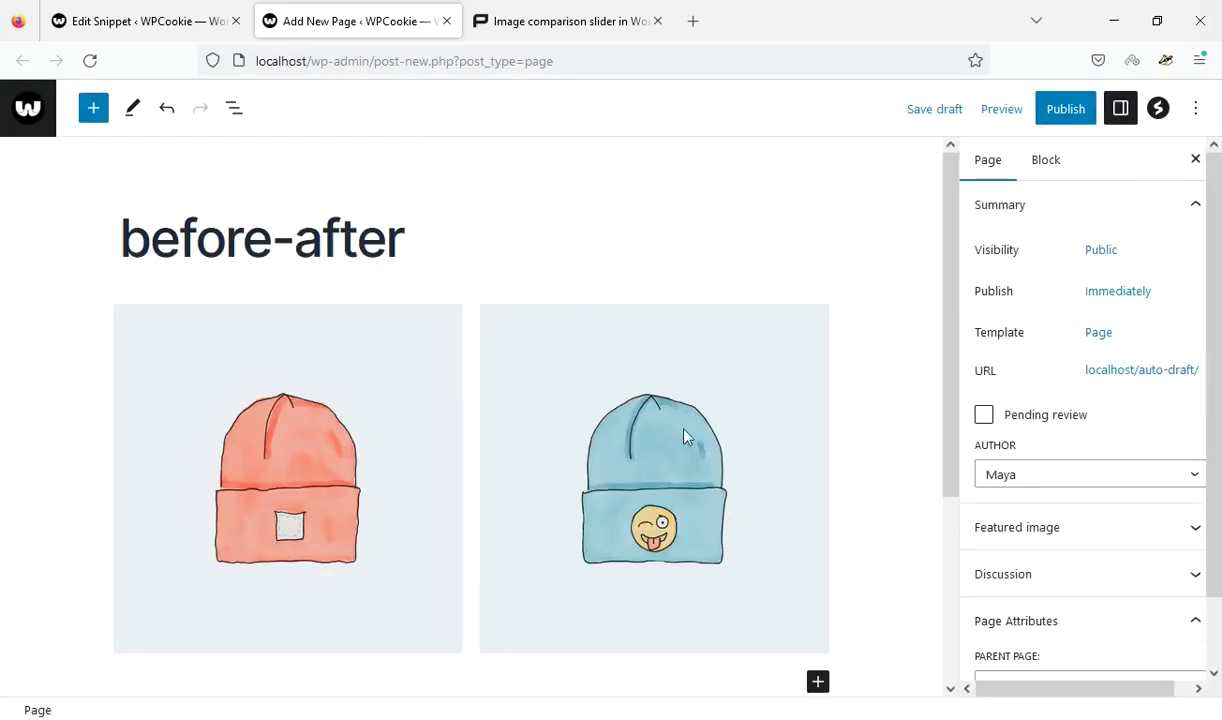
Turn off image cropping for the Gallery block and set its image size to Full Size
{"action": "left_click", "coordinate": [598, 440]}
{"action": "left_click", "coordinate": [234, 108]}
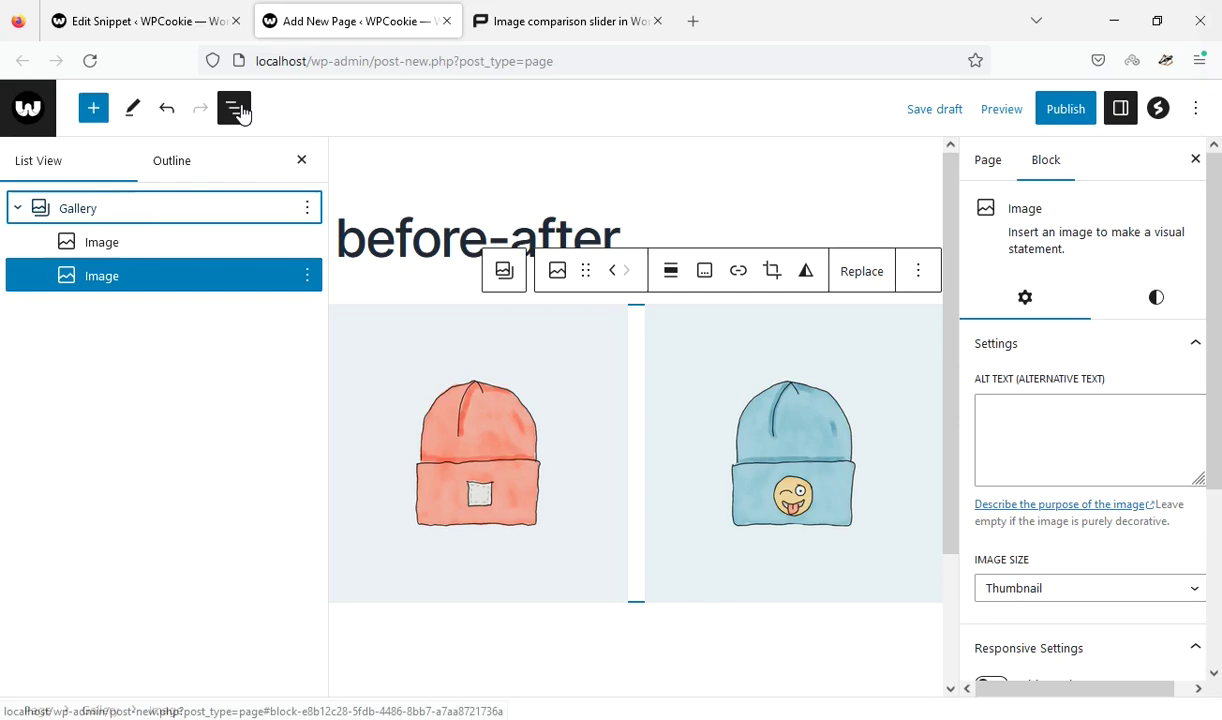
{"action": "left_click", "coordinate": [131, 214]}
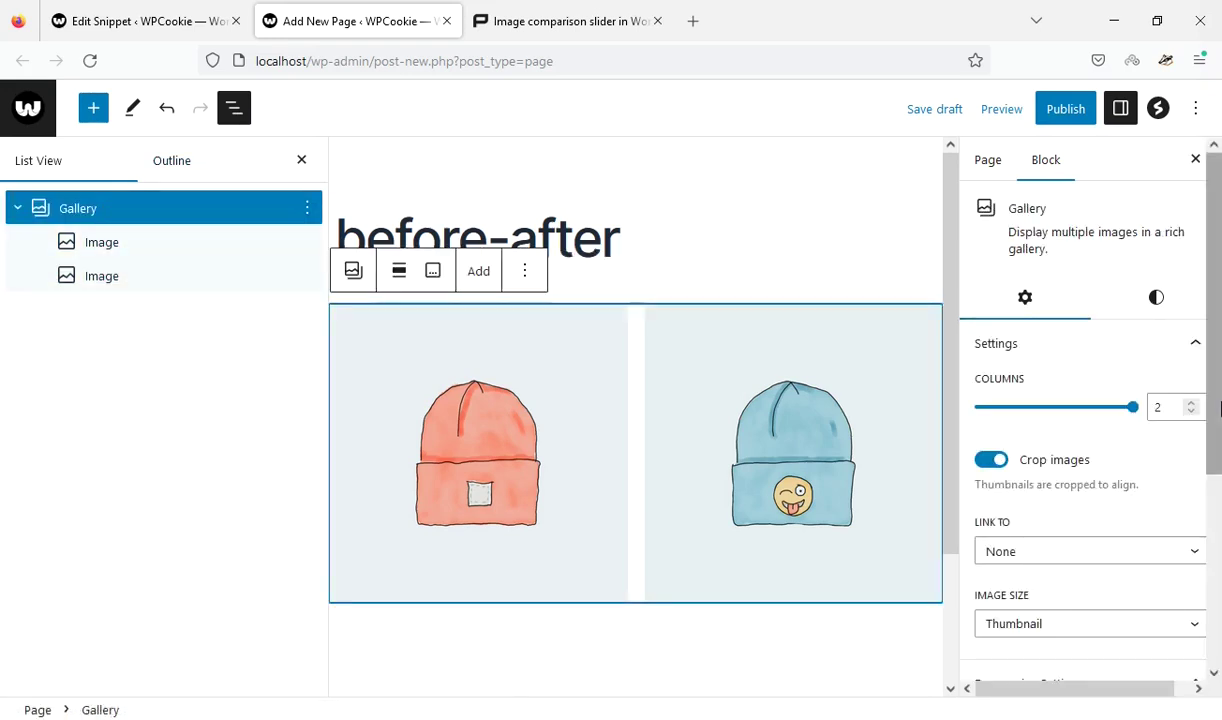
{"action": "left_click", "coordinate": [1166, 405]}
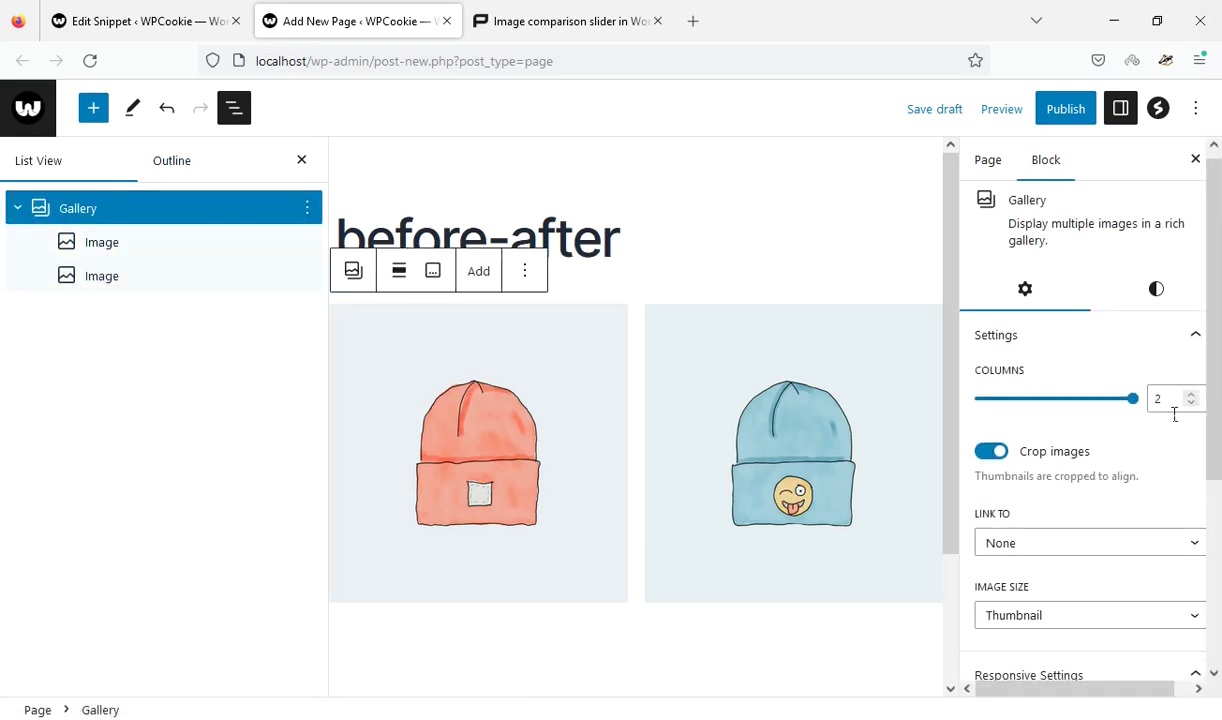
{"action": "left_click", "coordinate": [1016, 455]}
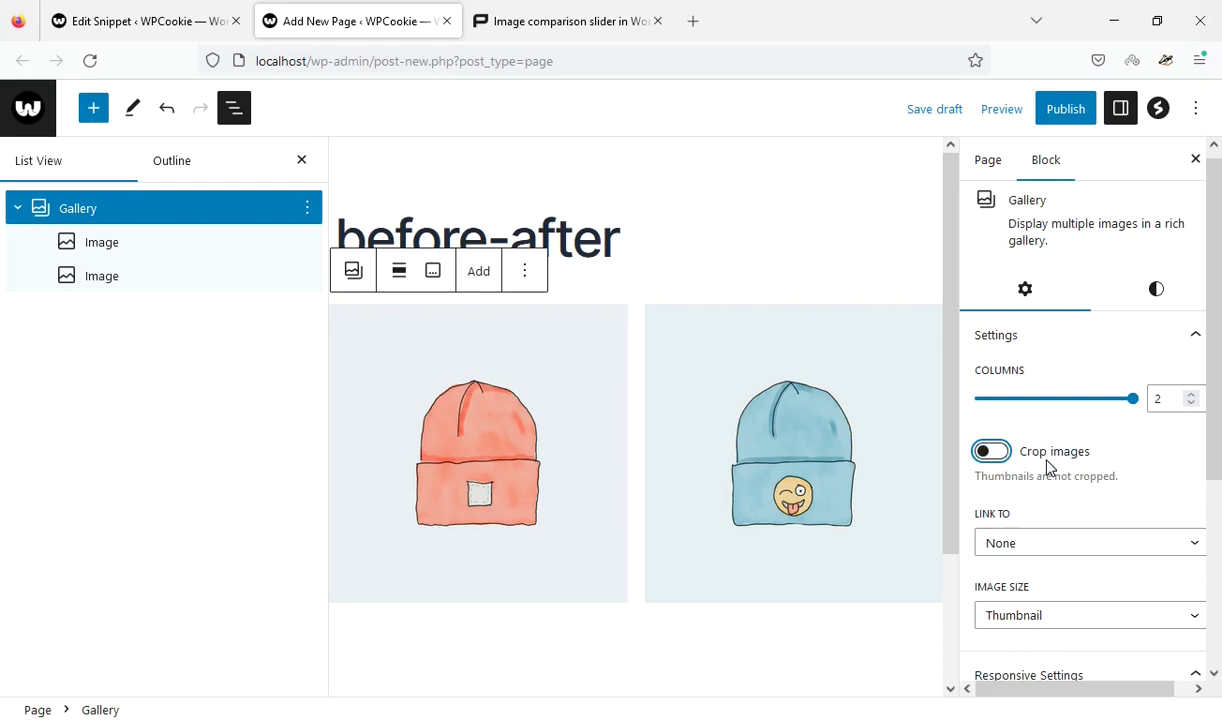
{"action": "scroll", "coordinate": [1012, 462], "scroll_direction": "down", "scroll_amount": 2}
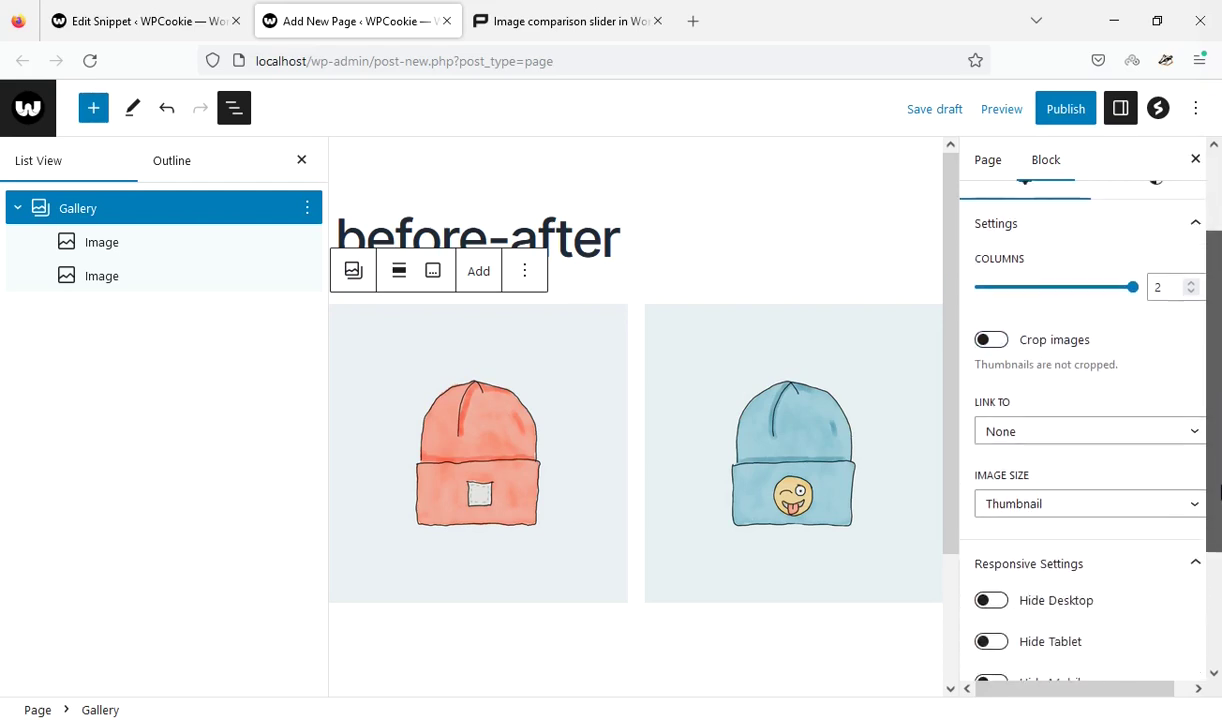
{"action": "left_click", "coordinate": [1043, 497]}
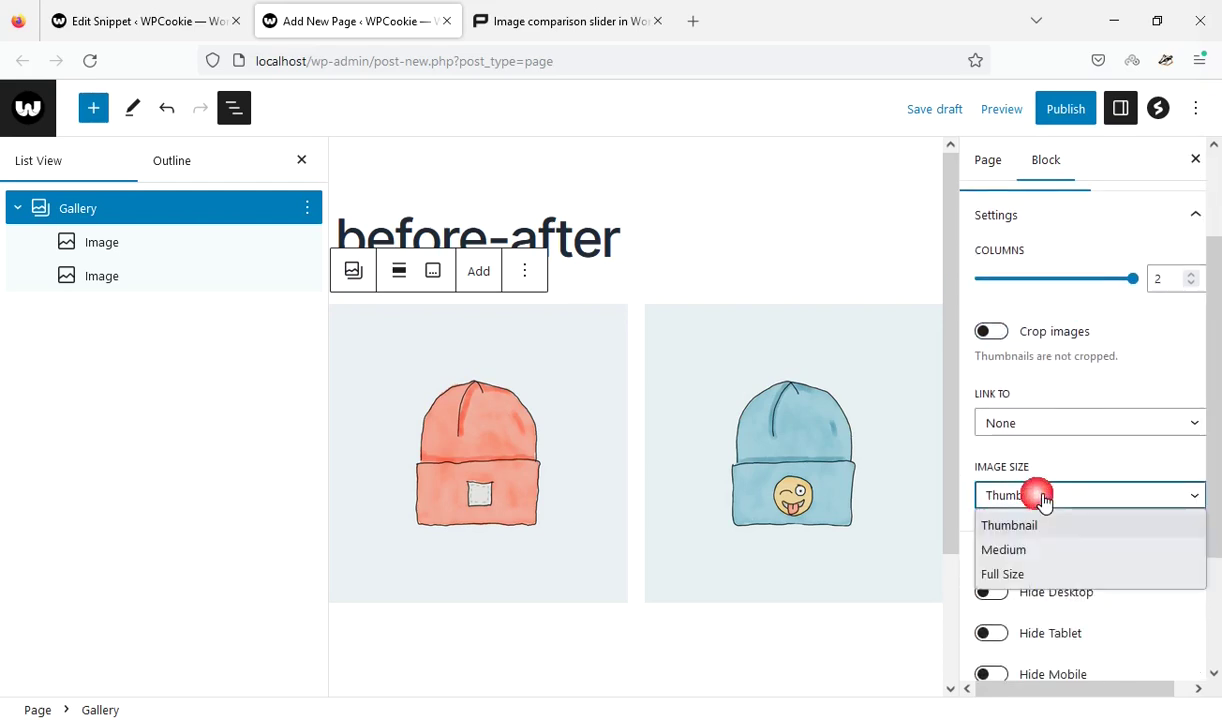
{"action": "left_click", "coordinate": [1008, 575]}
Add the additional CSS class "before-after" in the Gallery block's advanced settings
{"action": "left_click", "coordinate": [1219, 418]}
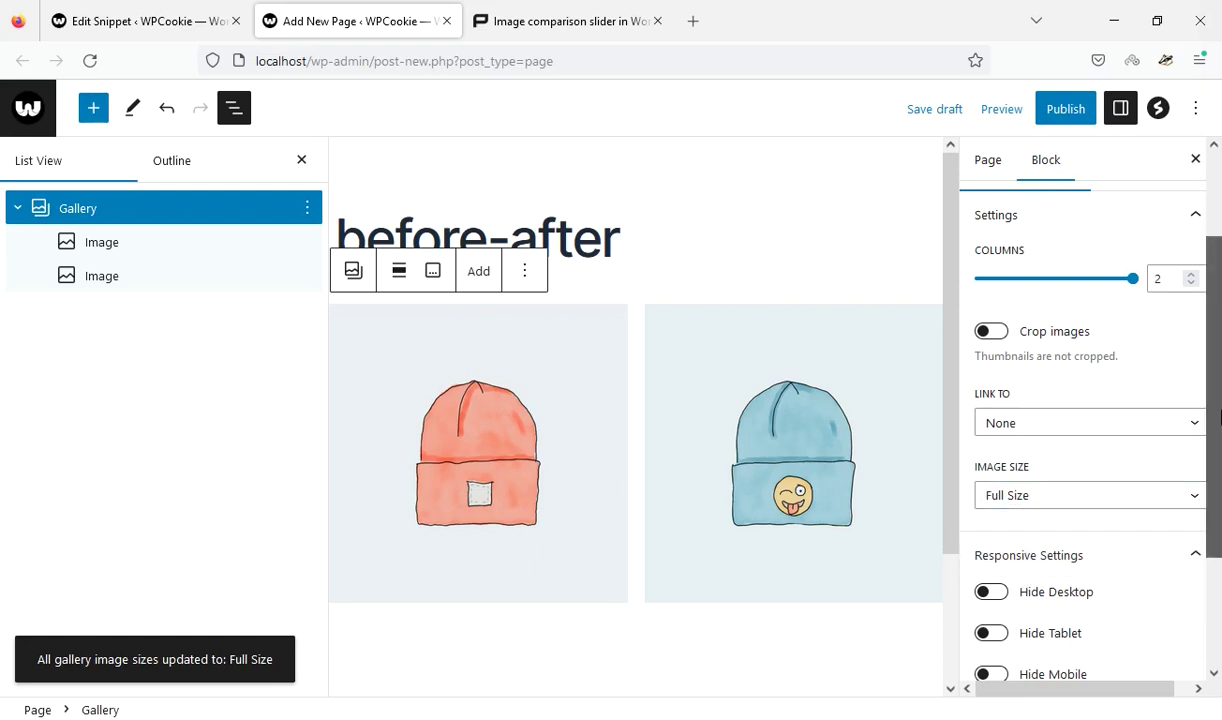
{"action": "left_click_drag", "start_coordinate": [1219, 418], "coordinate": [1219, 583]}
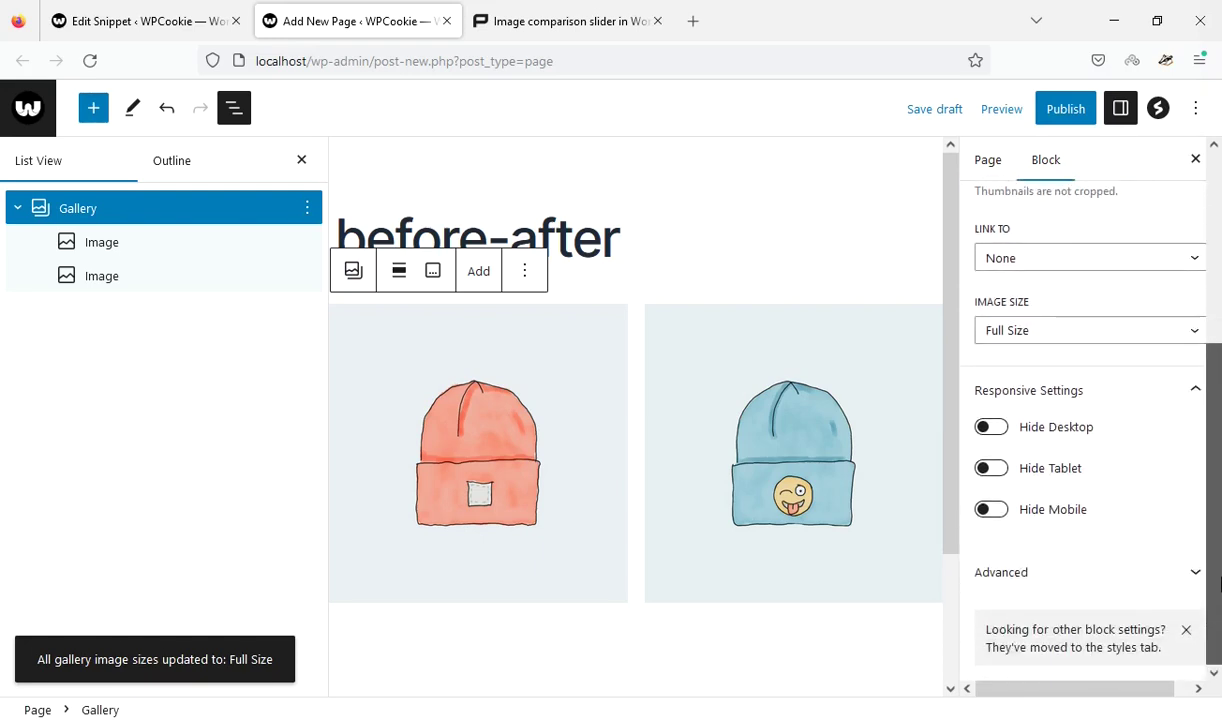
{"action": "key", "text": "shift+alt+o"}
{"action": "left_click", "coordinate": [1039, 573]}
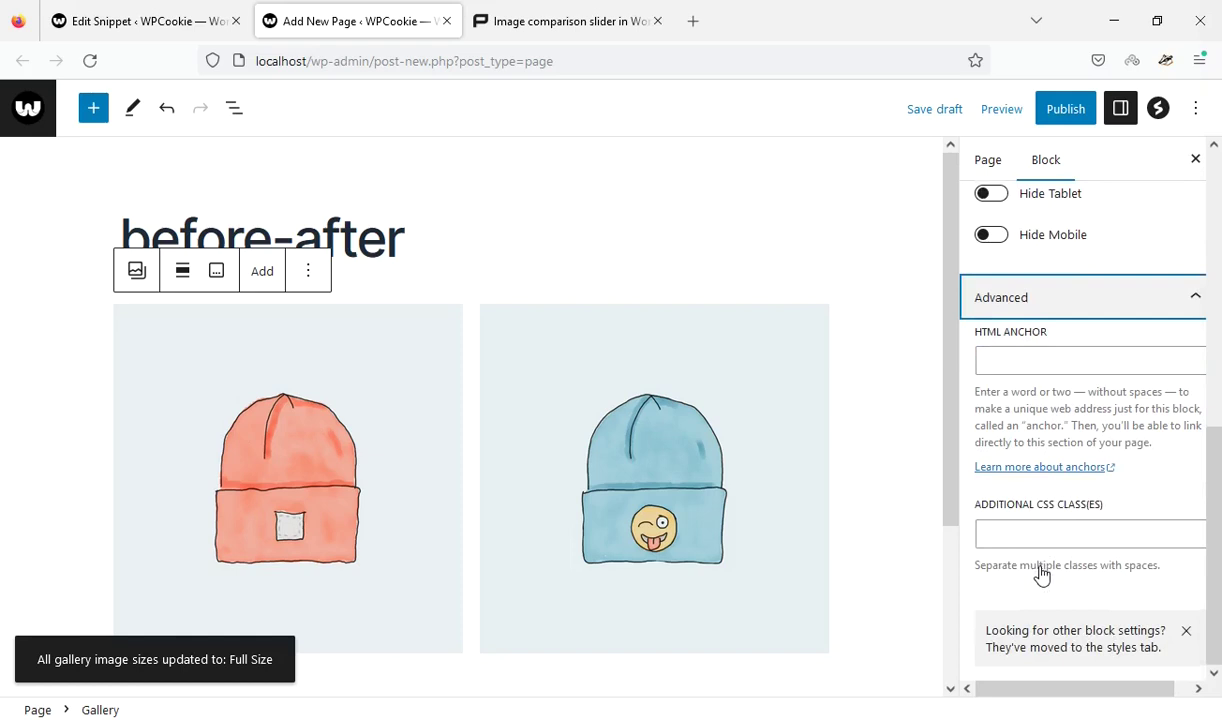
{"action": "left_click", "coordinate": [1016, 538]}
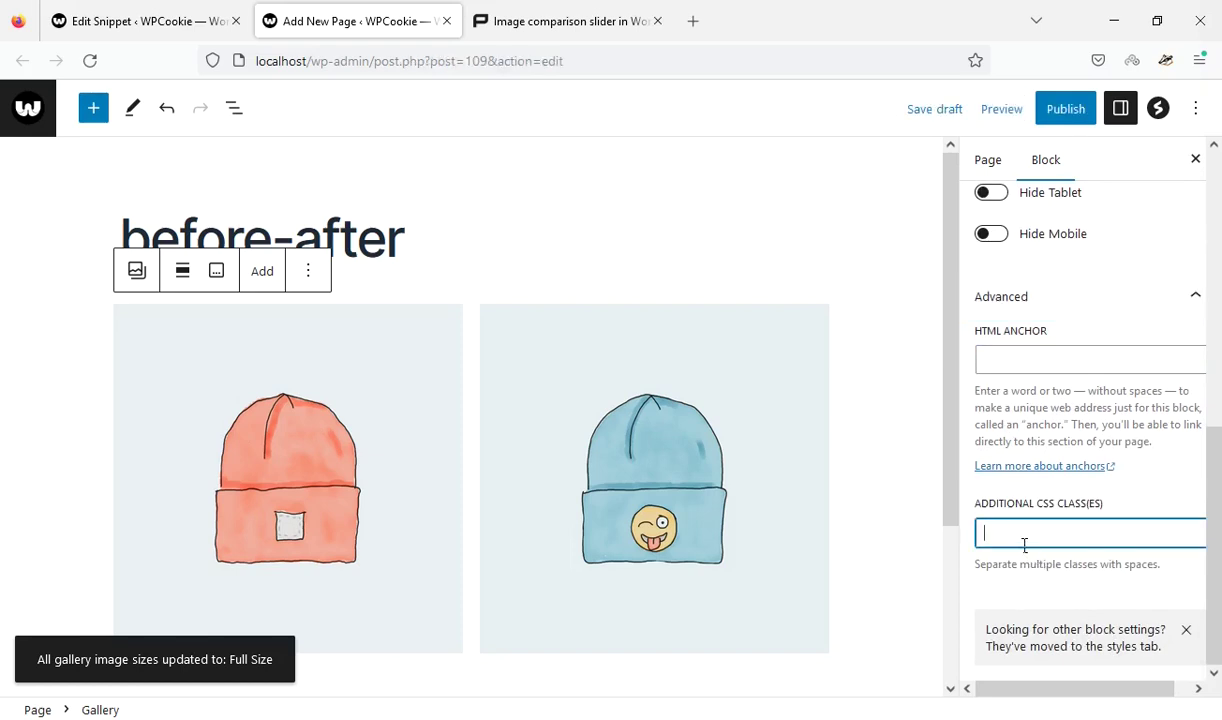
{"action": "type", "text": "before-after"}
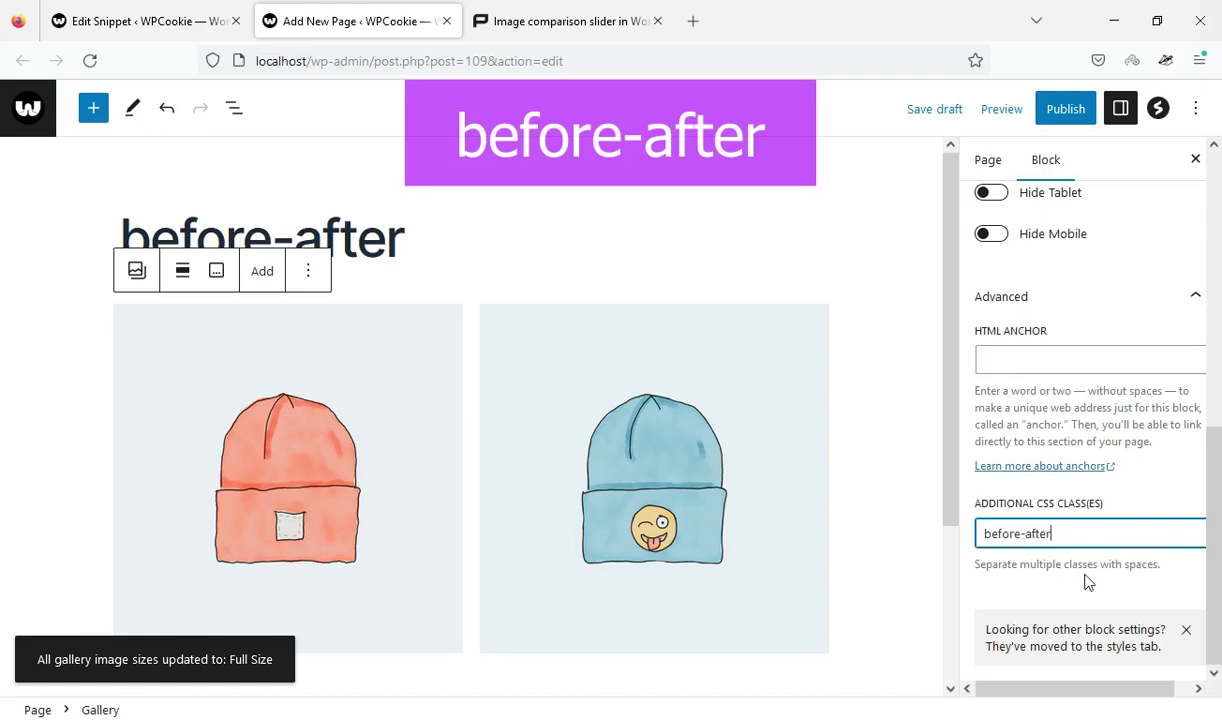
Publish the before-after page and open the live page in a separate browser tab
{"action": "left_click", "coordinate": [1082, 111]}
{"action": "left_click", "coordinate": [1050, 101]}
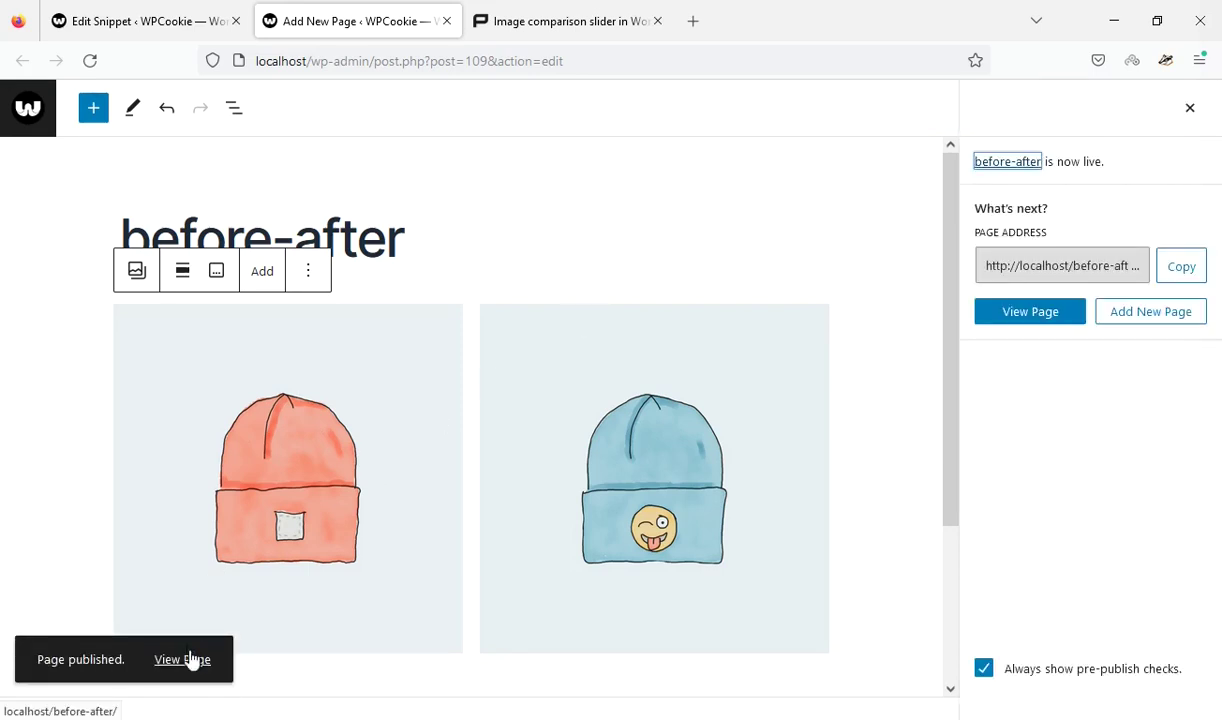
{"action": "left_click", "coordinate": [190, 660]}
{"action": "left_click", "coordinate": [535, 12]}
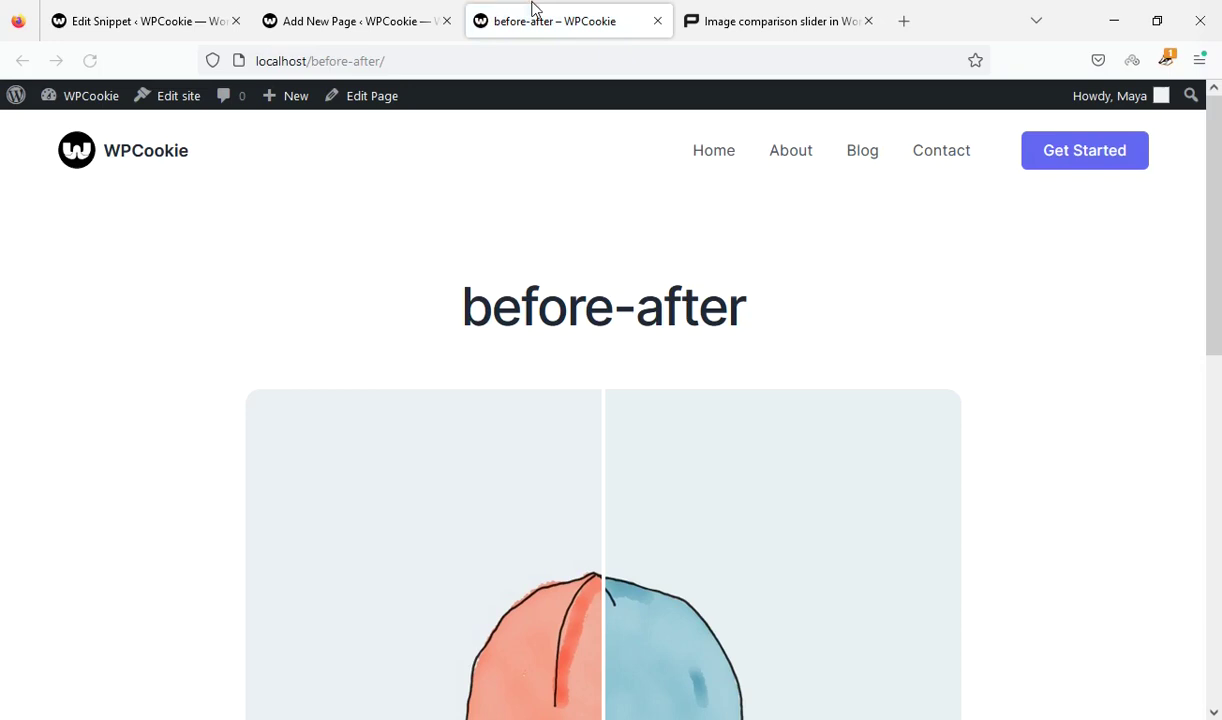
Test the image comparison slider on the live page by moving its handle across the beanie images
{"action": "scroll", "coordinate": [600, 400], "scroll_direction": "down", "scroll_amount": 5}
{"action": "scroll", "coordinate": [600, 400], "scroll_direction": "up", "scroll_amount": 1}
{"action": "left_click", "coordinate": [371, 429]}
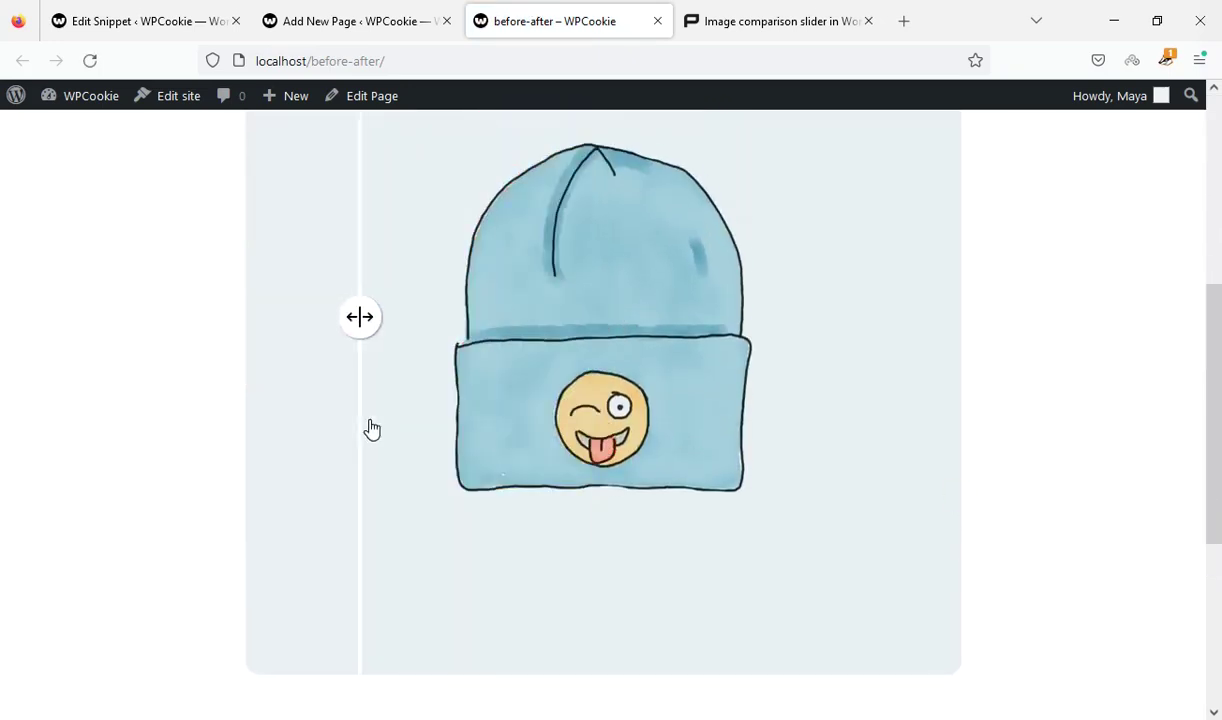
{"action": "left_click_drag", "start_coordinate": [371, 429], "coordinate": [559, 470]}
{"action": "scroll", "coordinate": [1217, 569], "scroll_direction": "up", "scroll_amount": 3}
{"action": "scroll", "coordinate": [1217, 569], "scroll_direction": "down", "scroll_amount": 2}
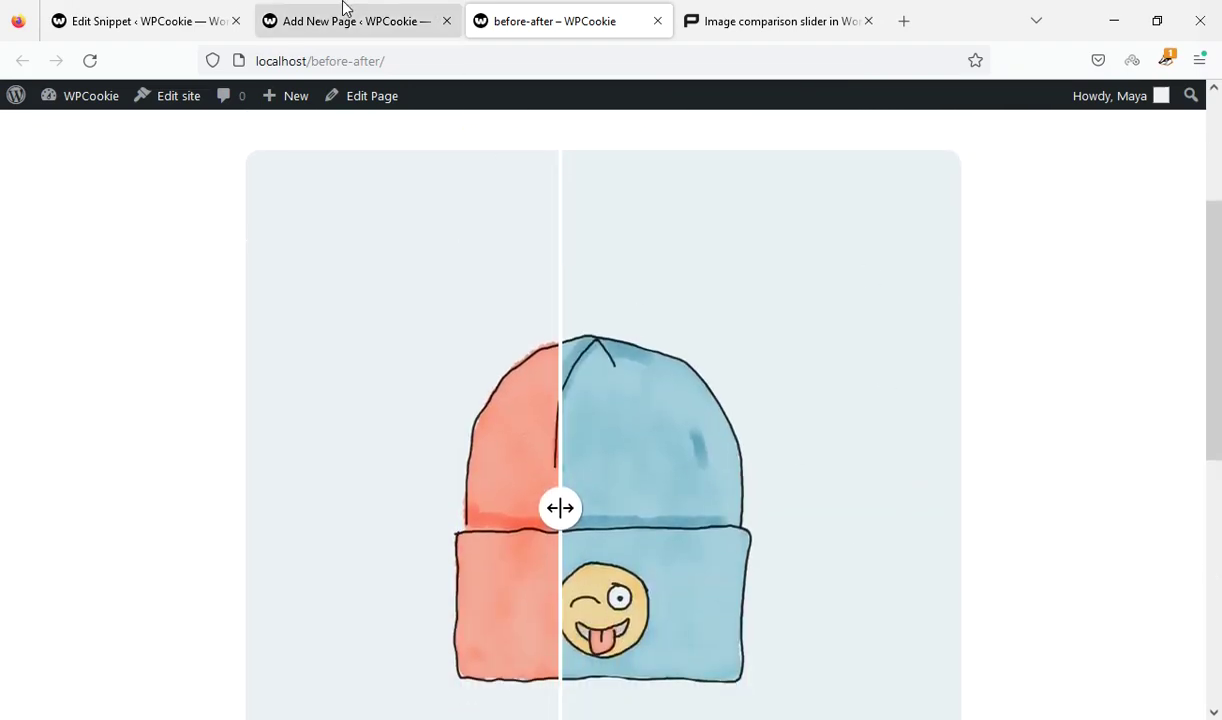
Return to the page editor and wrap the Gallery block in a Group
{"action": "left_click", "coordinate": [343, 12]}
{"action": "left_click", "coordinate": [233, 112]}
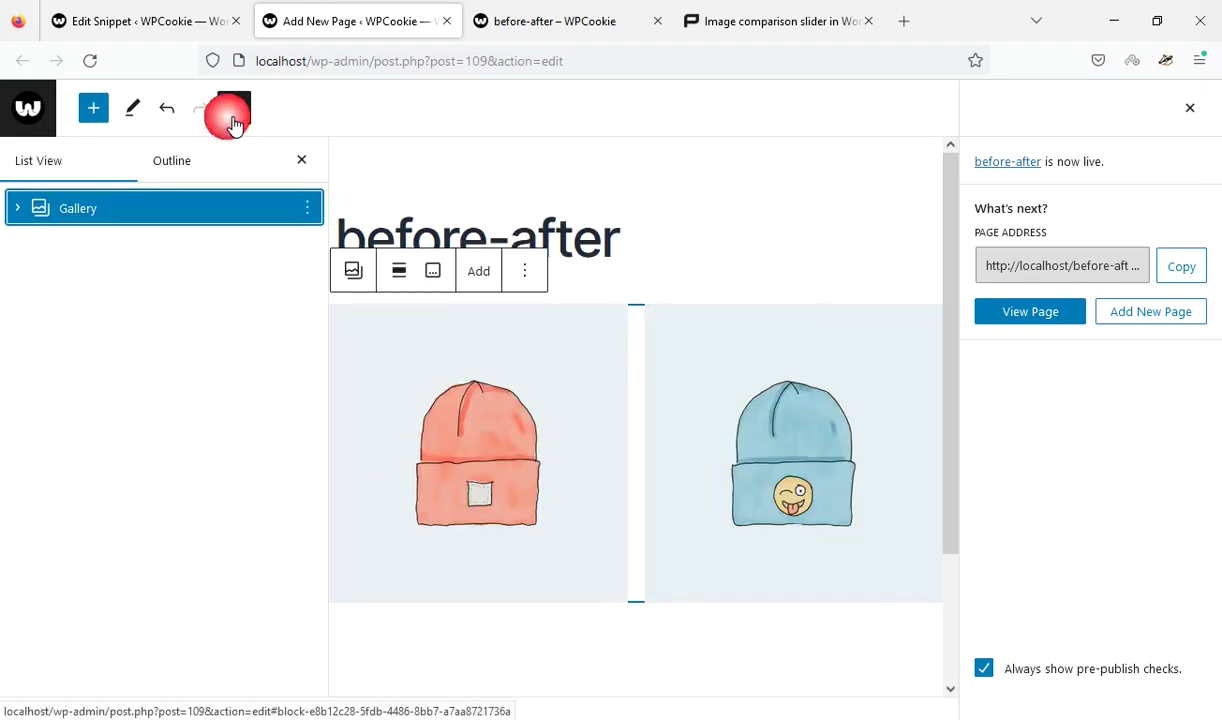
{"action": "left_click", "coordinate": [308, 208]}
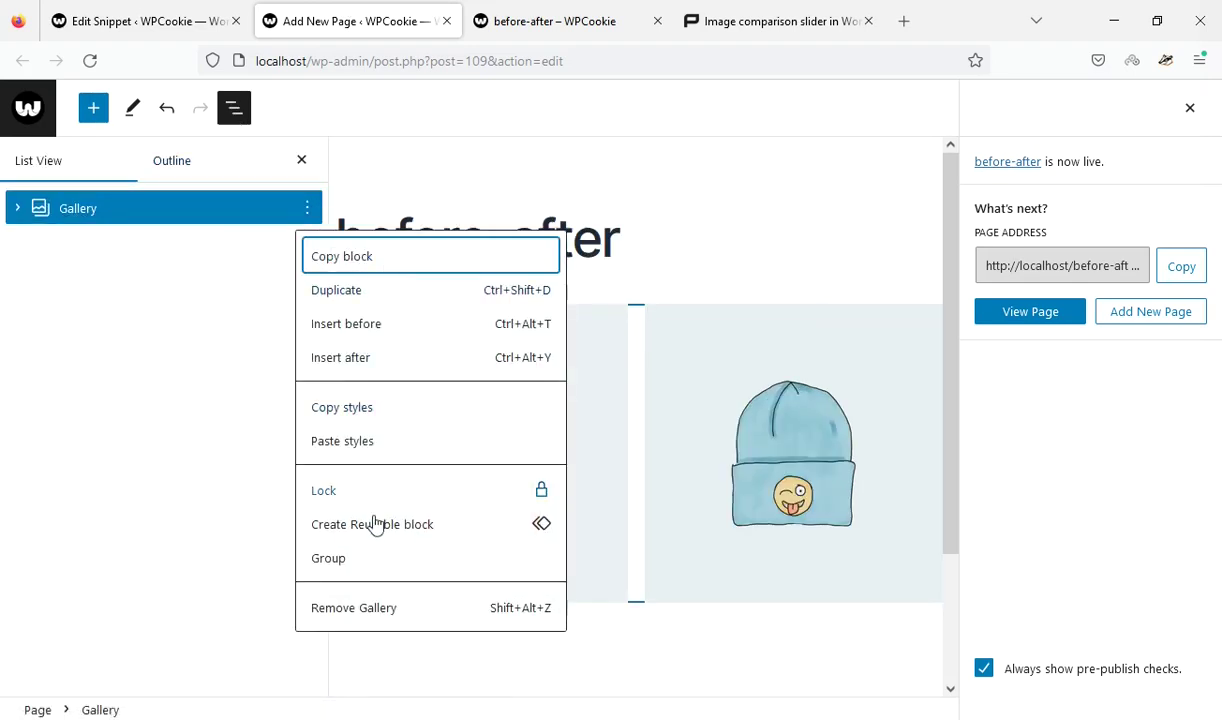
{"action": "left_click", "coordinate": [377, 566]}
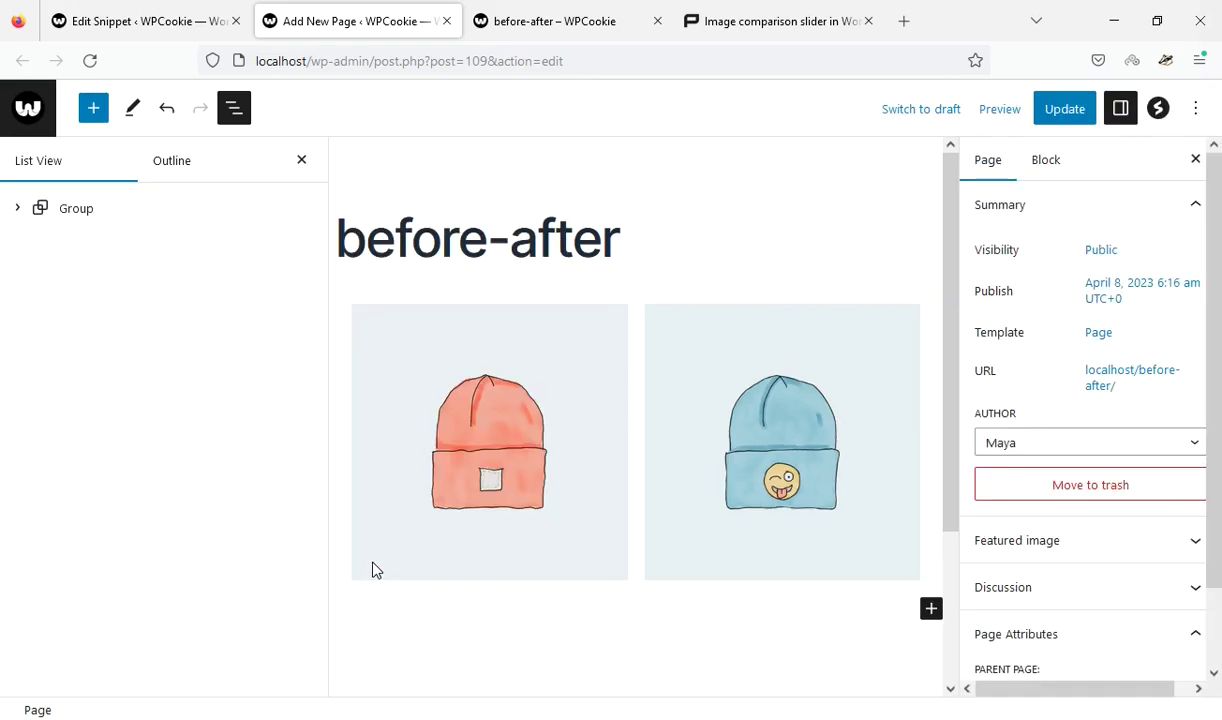
Set the Group block's content and wide widths to 400 px and update the page
{"action": "left_click", "coordinate": [82, 216]}
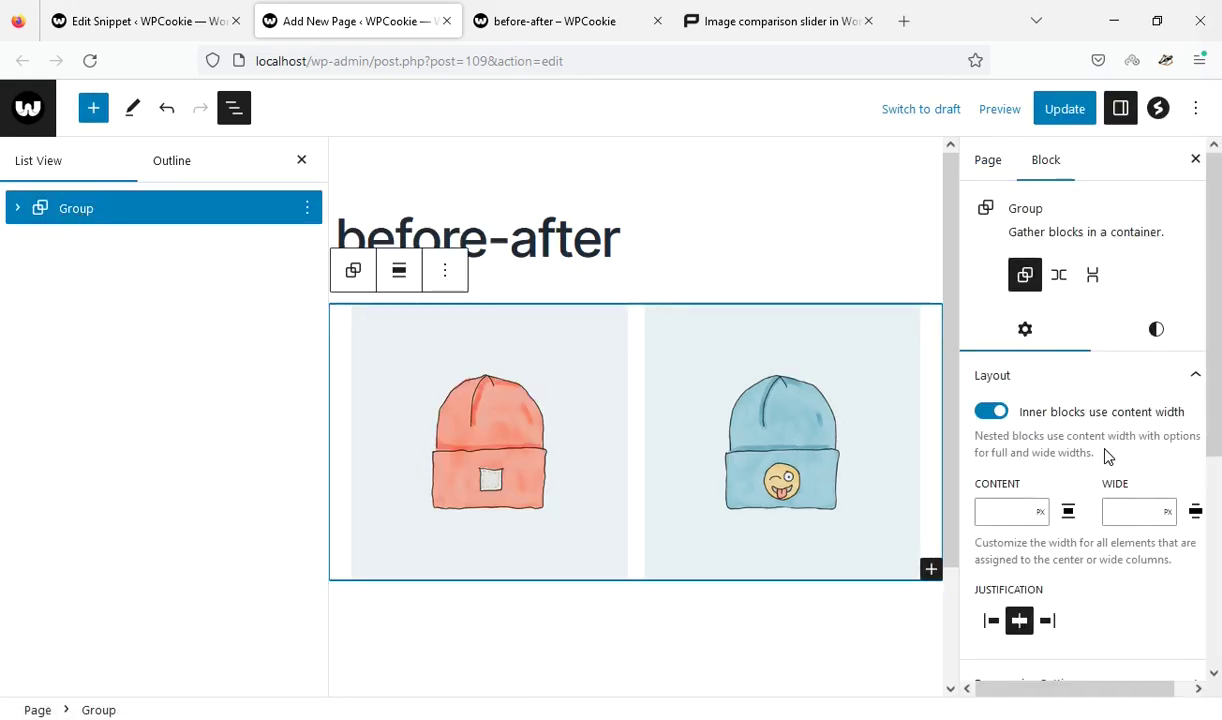
{"action": "scroll", "coordinate": [1106, 456], "scroll_direction": "down", "scroll_amount": 1}
{"action": "left_click", "coordinate": [1131, 424]}
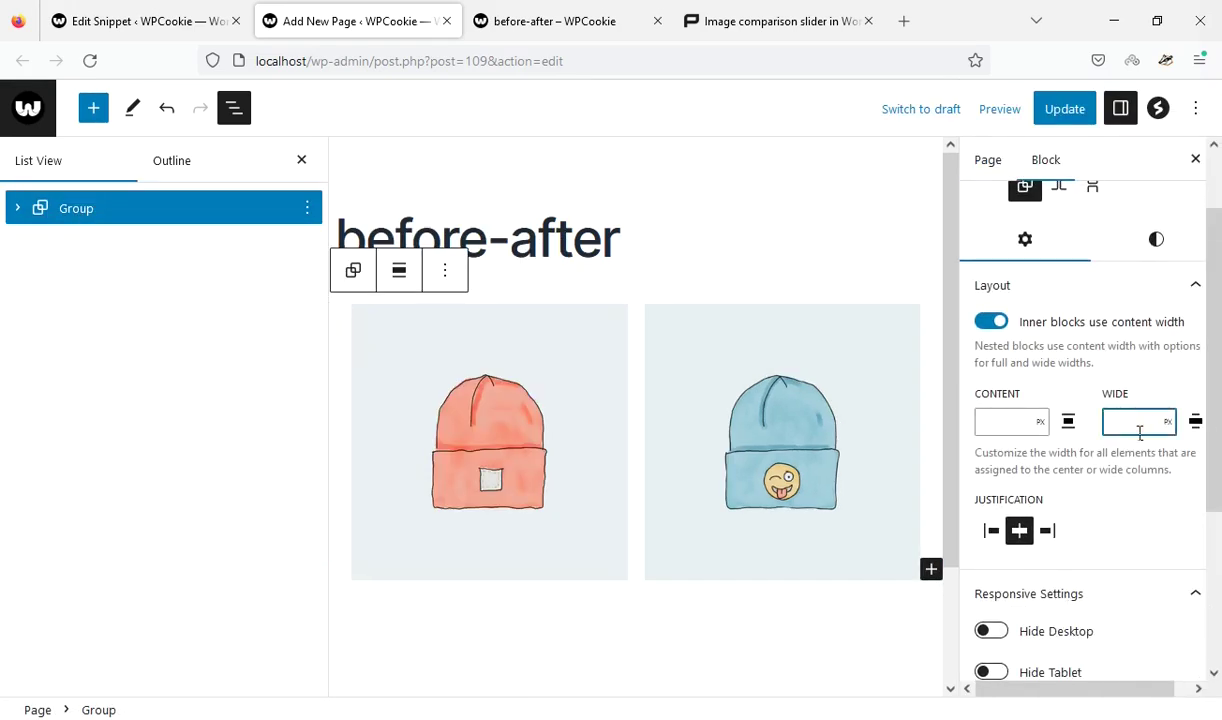
{"action": "type", "text": "400"}
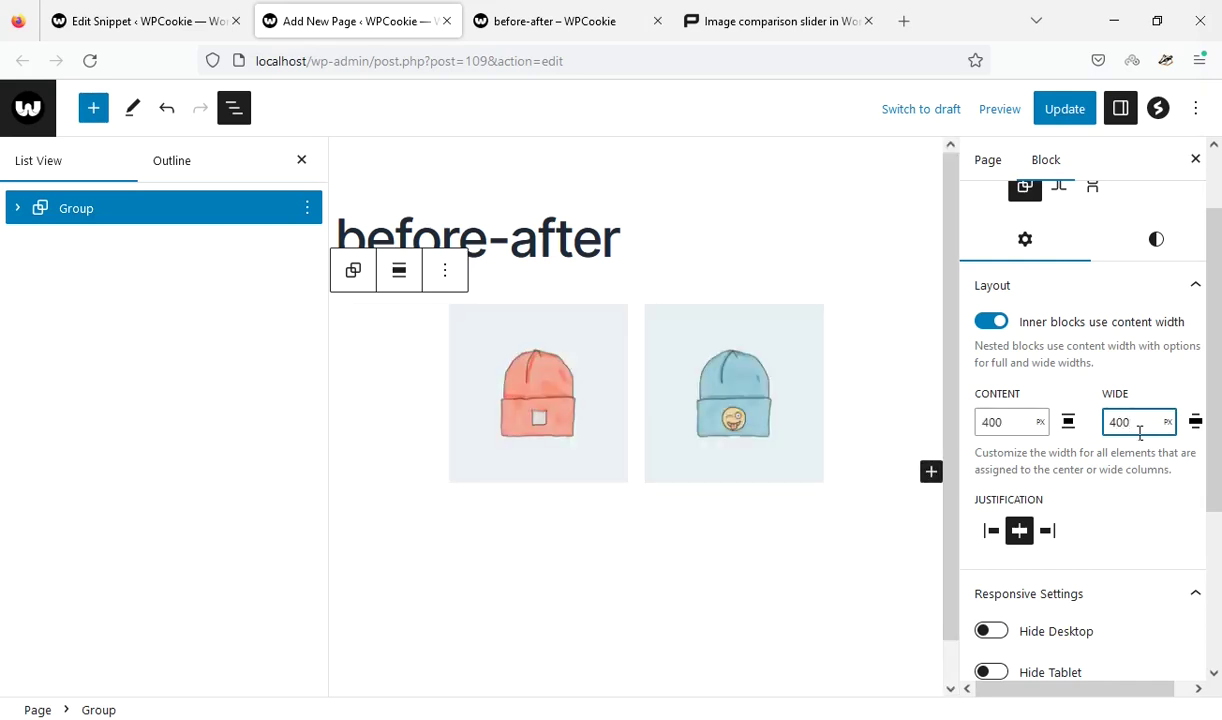
{"action": "left_click", "coordinate": [1081, 118]}
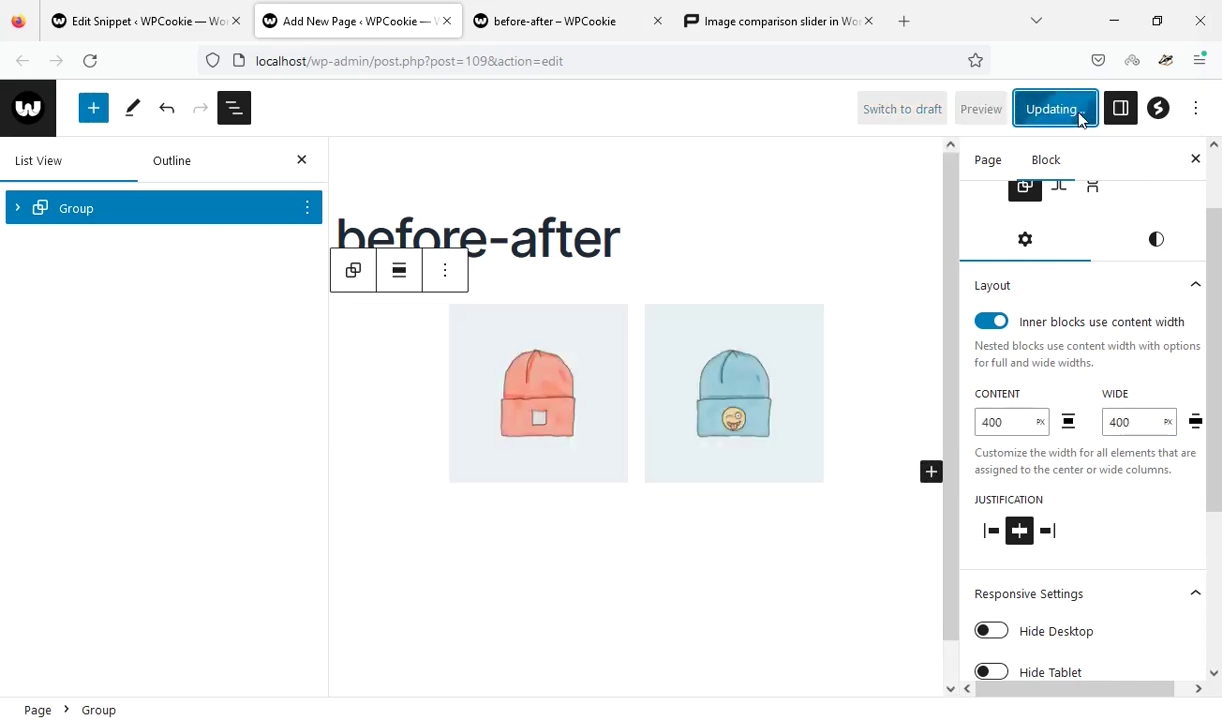
Reload the live before-after page and check the size and behaviour of the comparison slider
{"action": "left_click", "coordinate": [615, 15]}
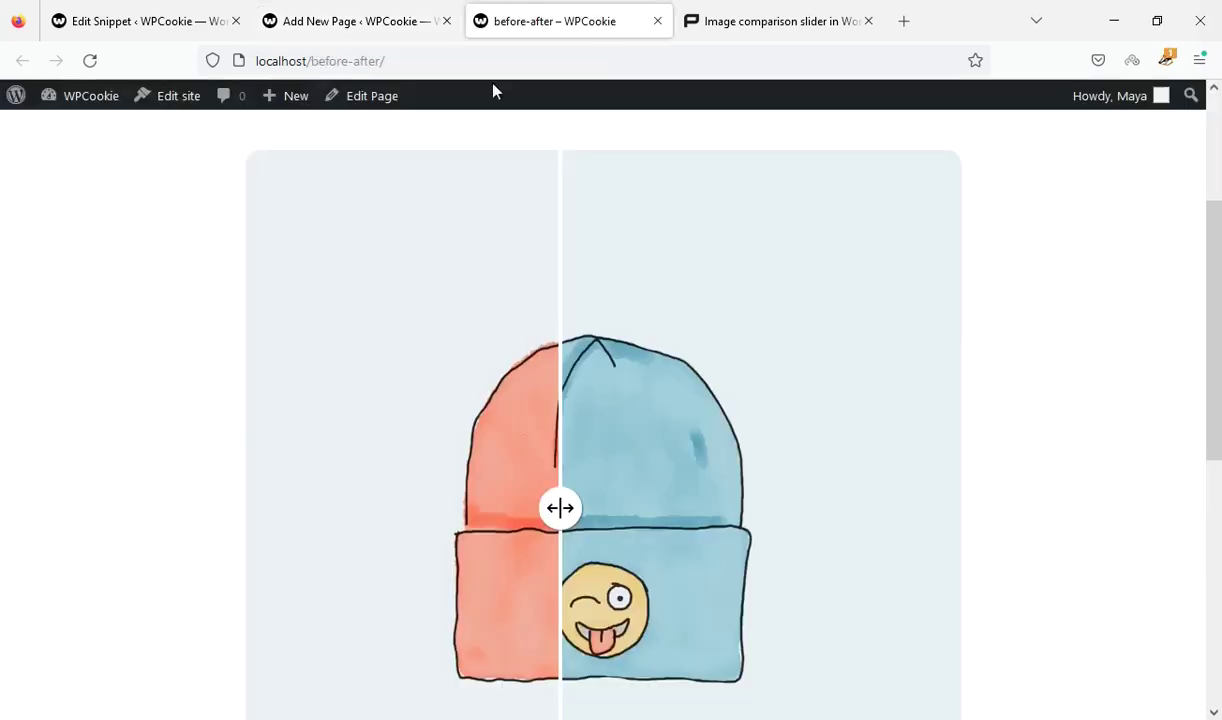
{"action": "left_click", "coordinate": [93, 61]}
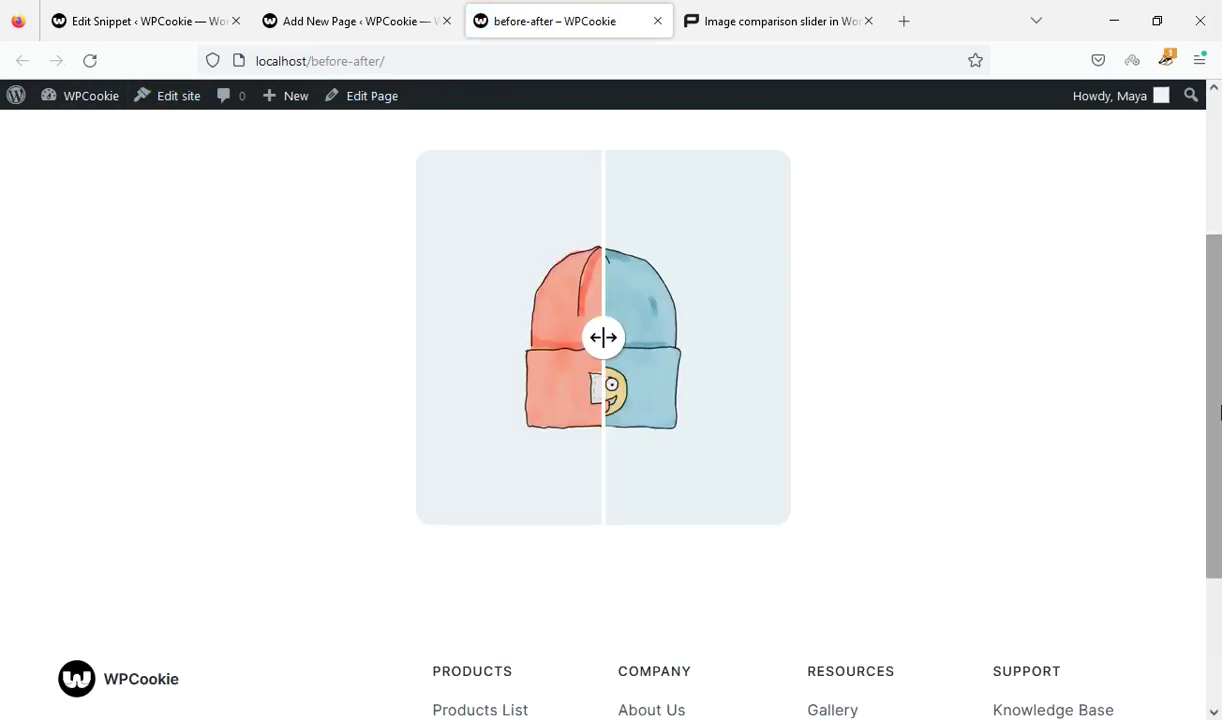
{"action": "left_click_drag", "start_coordinate": [1218, 425], "coordinate": [1219, 340]}
{"action": "scroll", "coordinate": [663, 409], "scroll_direction": "down", "scroll_amount": 1}
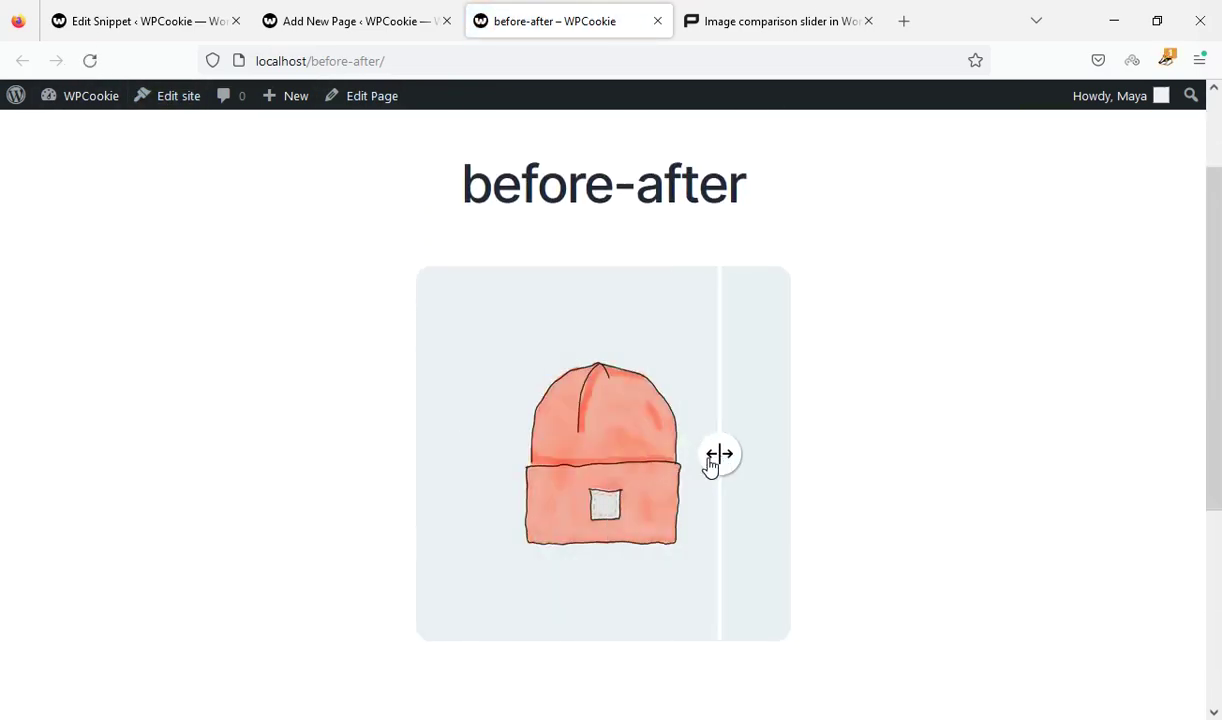
Go back to the page editor and ungroup the Group block around the gallery
{"action": "left_click", "coordinate": [362, 8]}
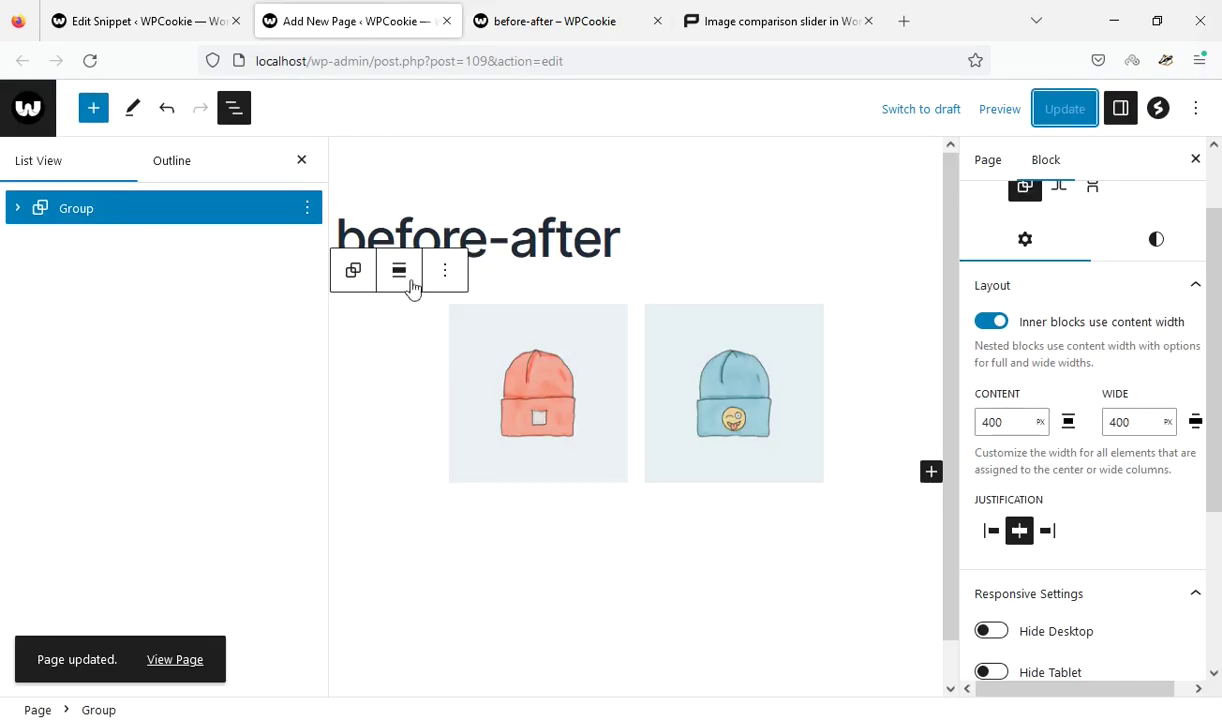
{"action": "left_click", "coordinate": [592, 453]}
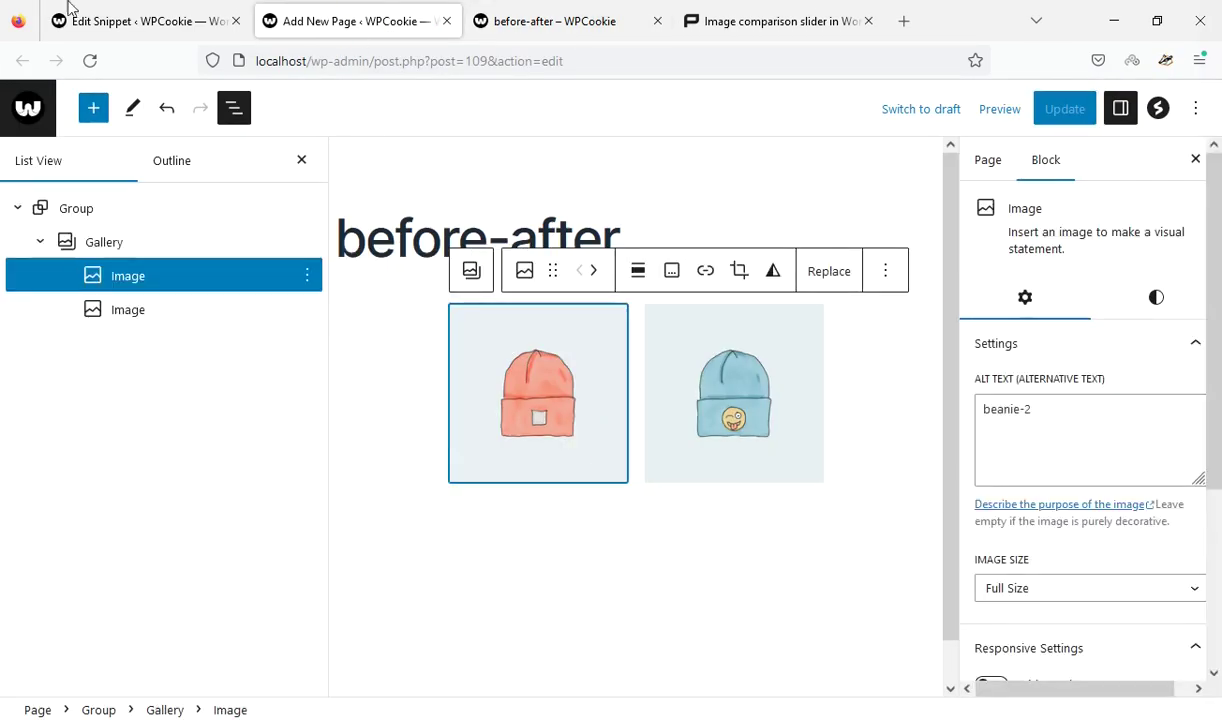
{"action": "left_click", "coordinate": [292, 210]}
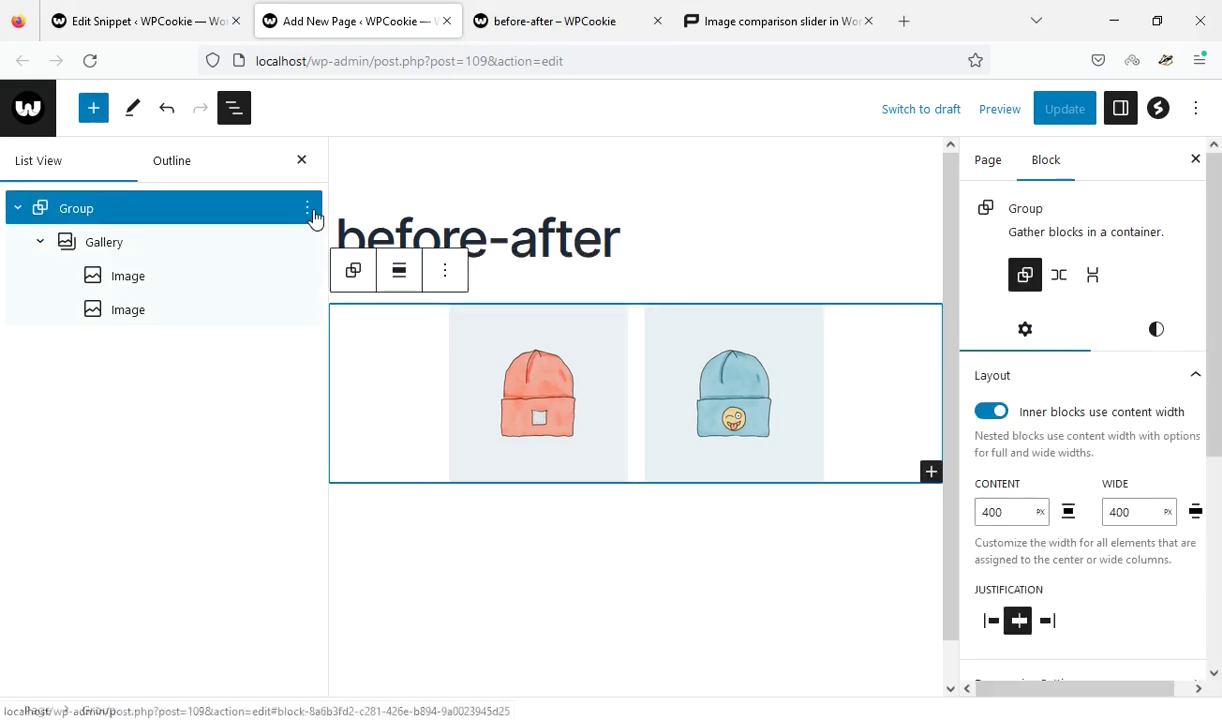
{"action": "left_click", "coordinate": [307, 210]}
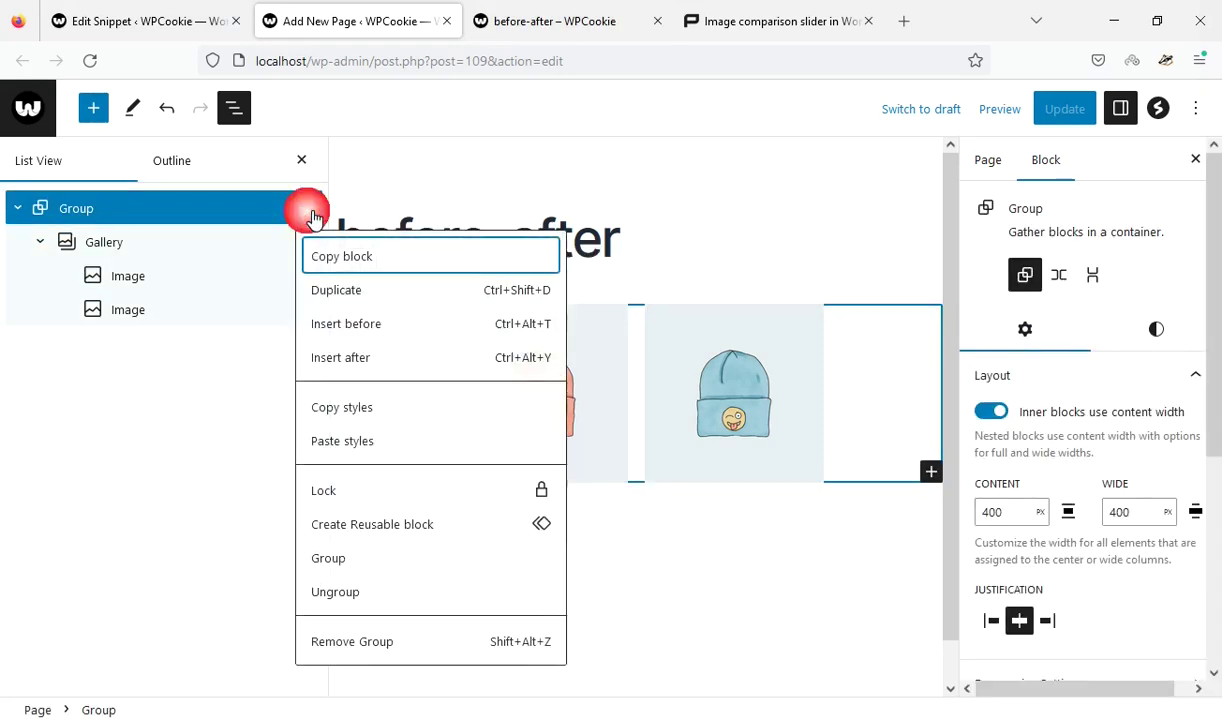
{"action": "left_click", "coordinate": [360, 590]}
Duplicate the ungrouped Gallery block twice to make three galleries, and close the list view
{"action": "left_click", "coordinate": [117, 212]}
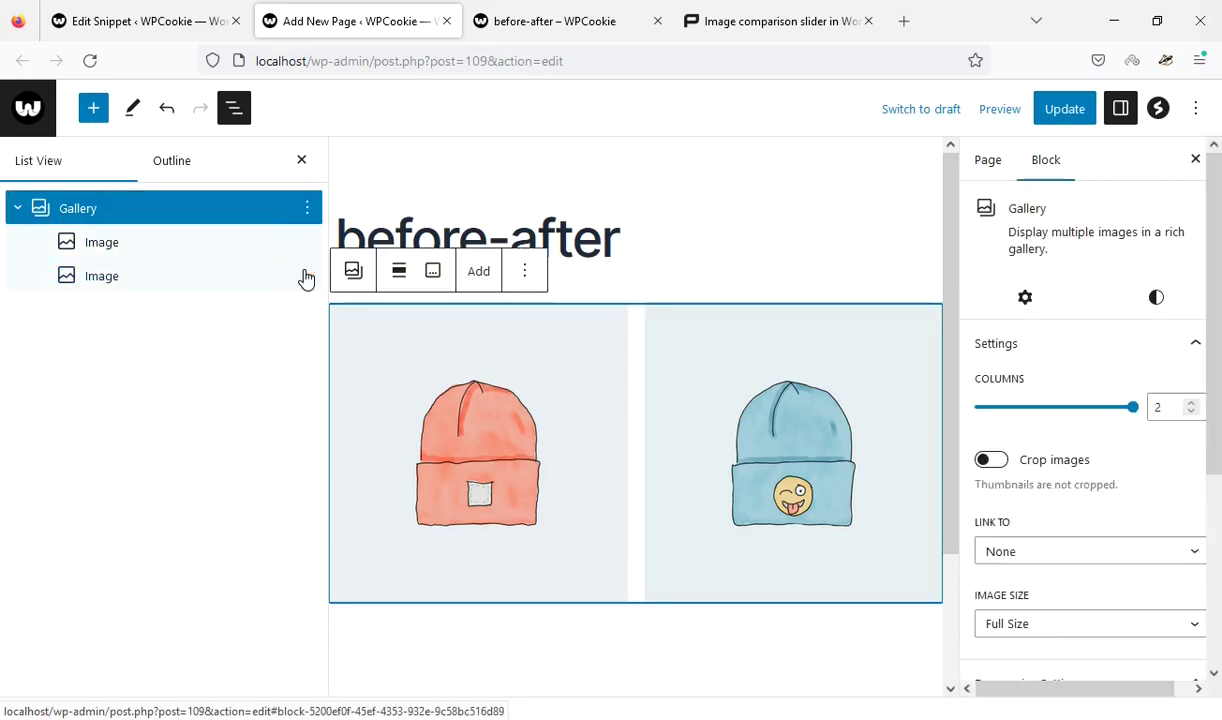
{"action": "left_click", "coordinate": [307, 210]}
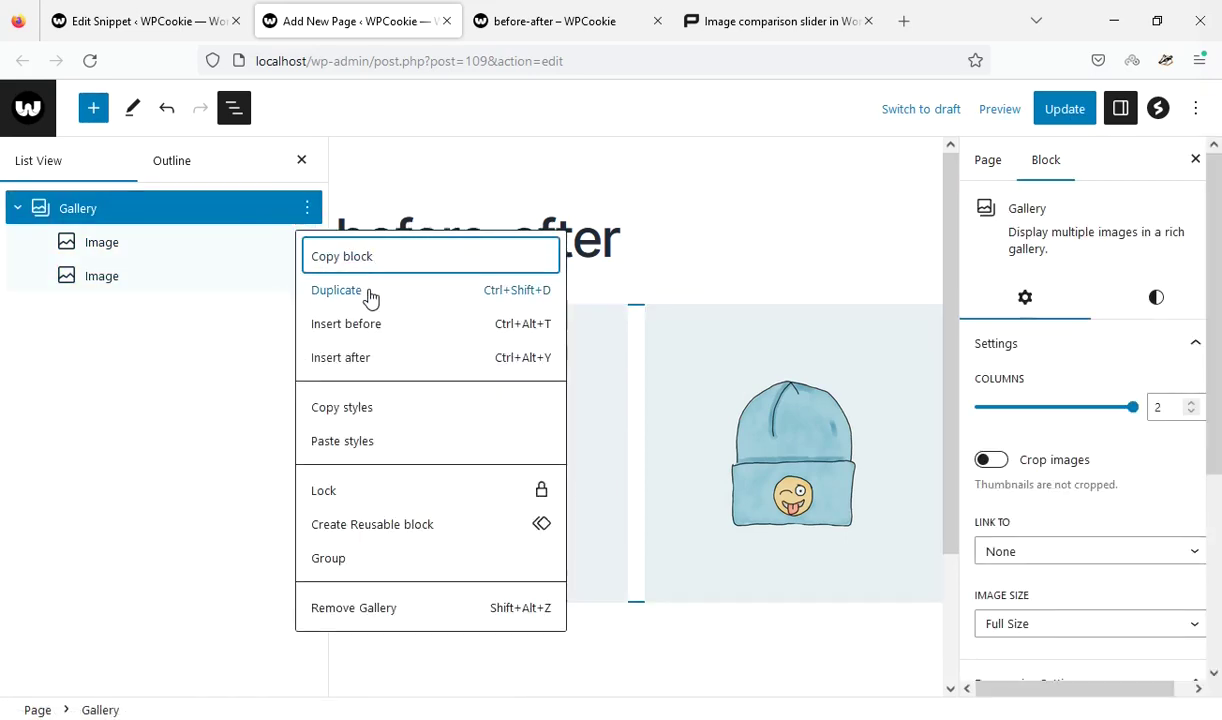
{"action": "left_click", "coordinate": [330, 288]}
{"action": "left_click", "coordinate": [308, 309]}
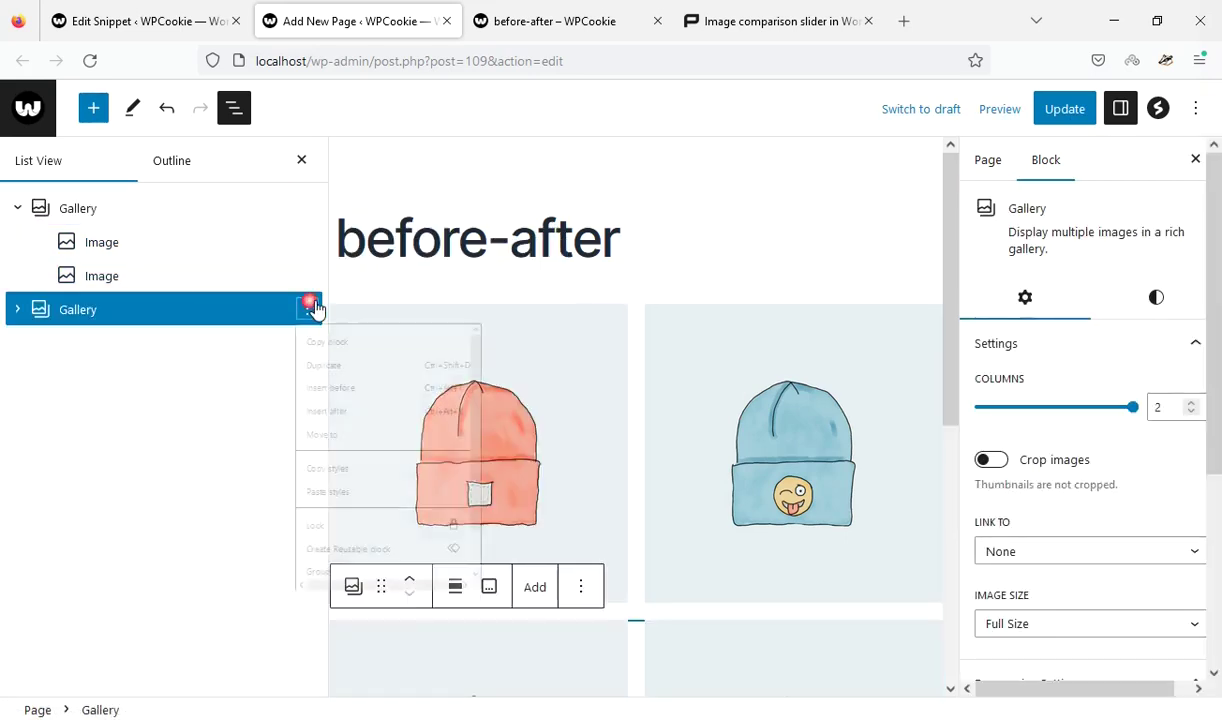
{"action": "left_click", "coordinate": [374, 393]}
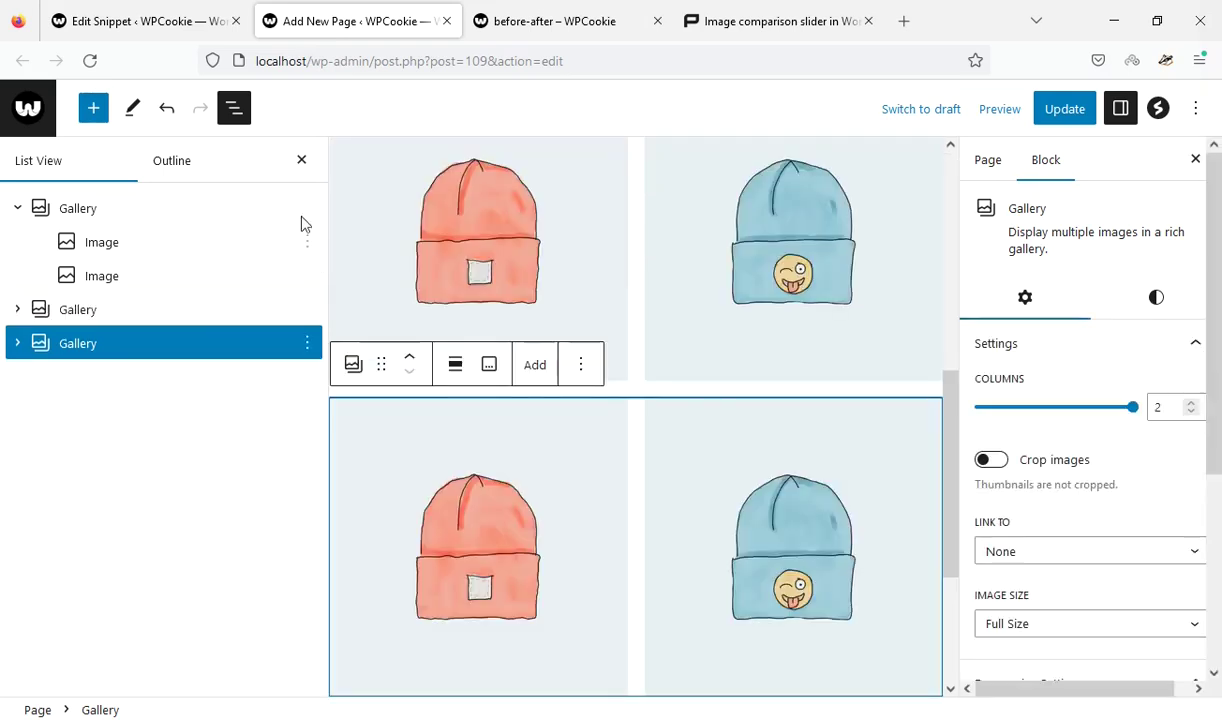
{"action": "left_click", "coordinate": [302, 162]}
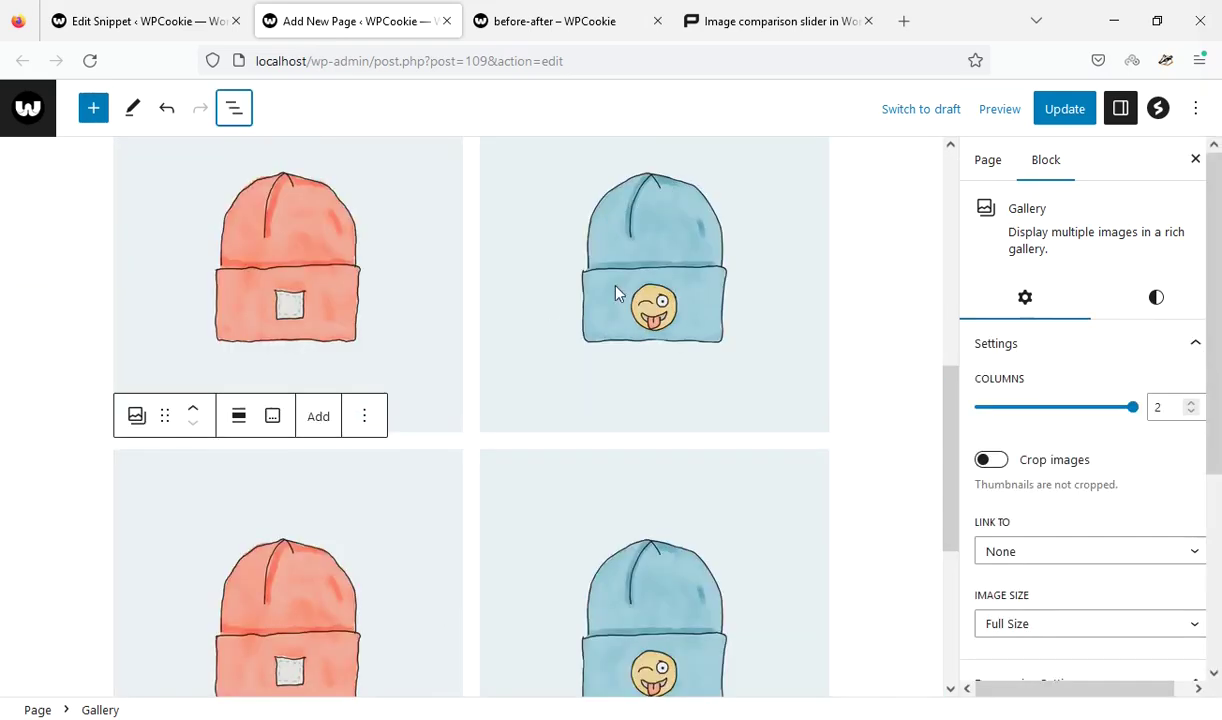
Replace the blue beanie in the third gallery with the blue-haired anime picture from the media library
{"action": "scroll", "coordinate": [587, 400], "scroll_direction": "down", "scroll_amount": 4}
{"action": "scroll", "coordinate": [641, 513], "scroll_direction": "down", "scroll_amount": 2}
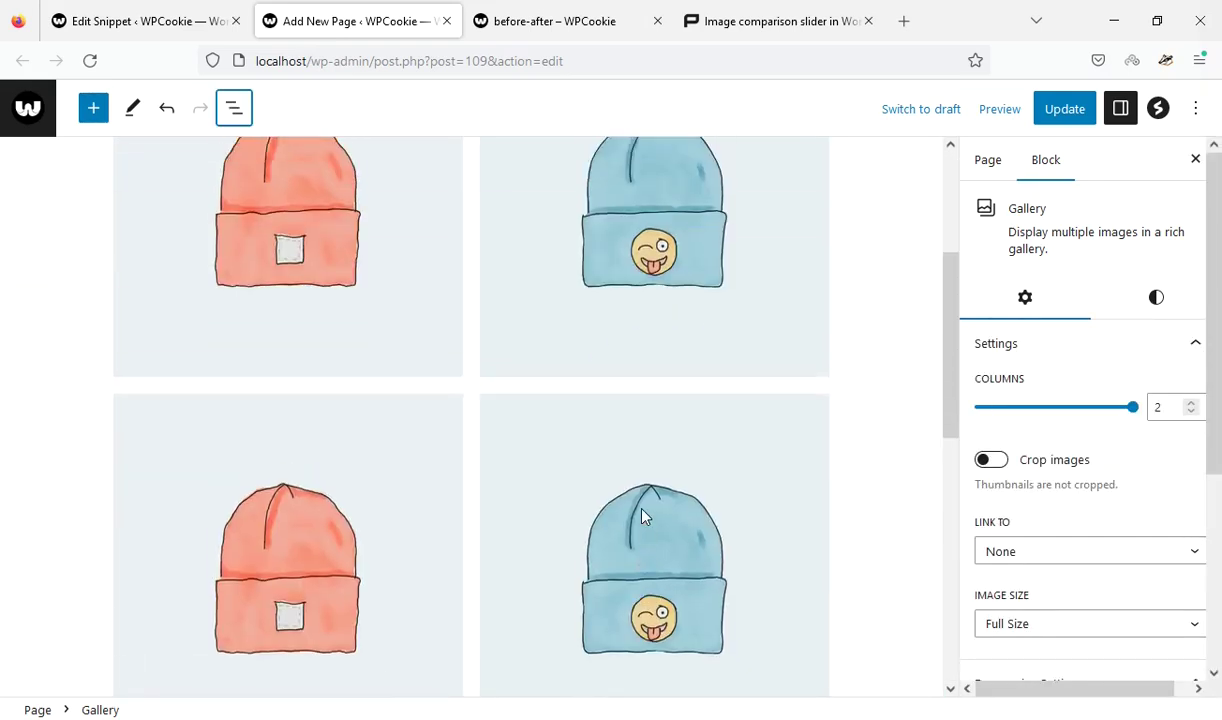
{"action": "left_click", "coordinate": [649, 512]}
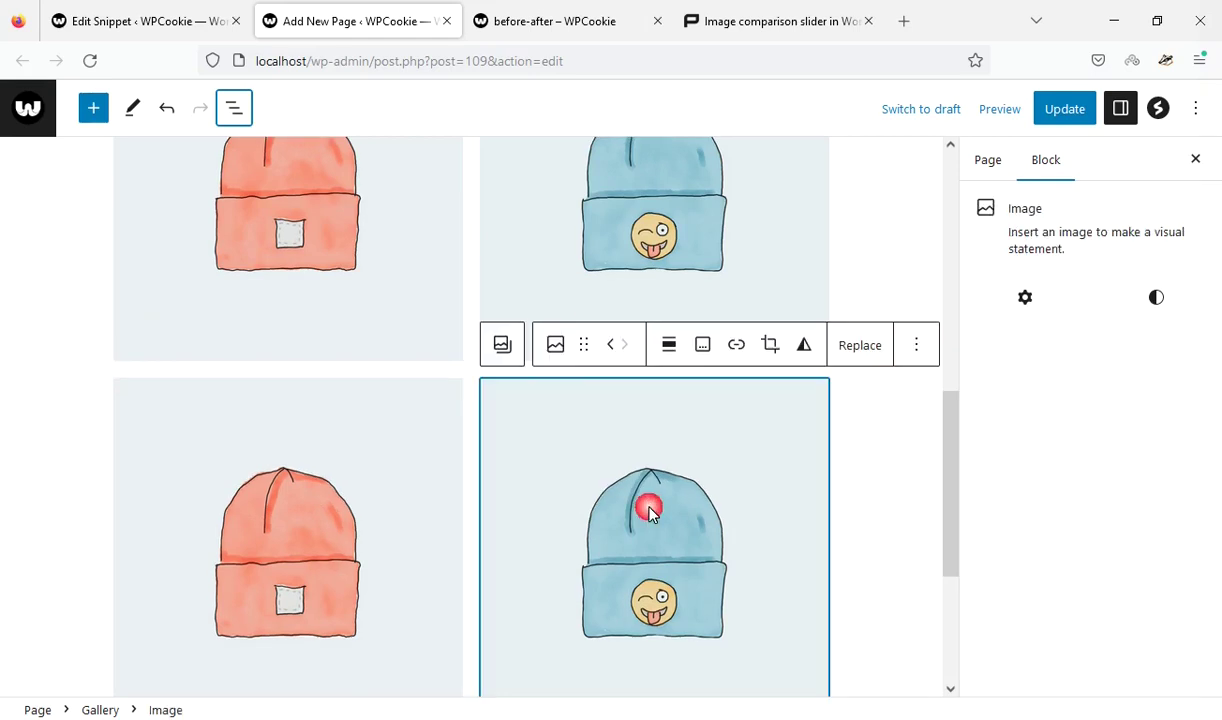
{"action": "left_click", "coordinate": [862, 347]}
{"action": "left_click", "coordinate": [908, 406]}
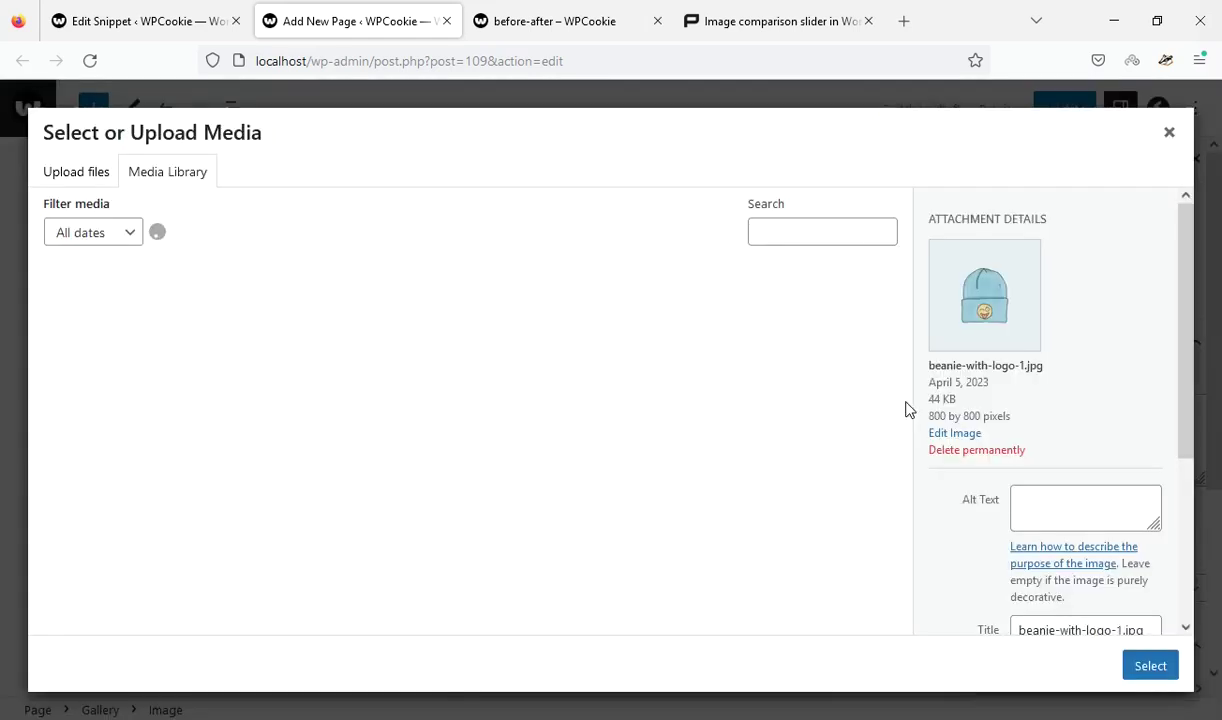
{"action": "left_click", "coordinate": [106, 327]}
{"action": "left_click", "coordinate": [1150, 664]}
Replace the orange beanie in the third gallery with the red-eyed anime picture from the media library
{"action": "left_click", "coordinate": [378, 522]}
{"action": "left_click", "coordinate": [493, 345]}
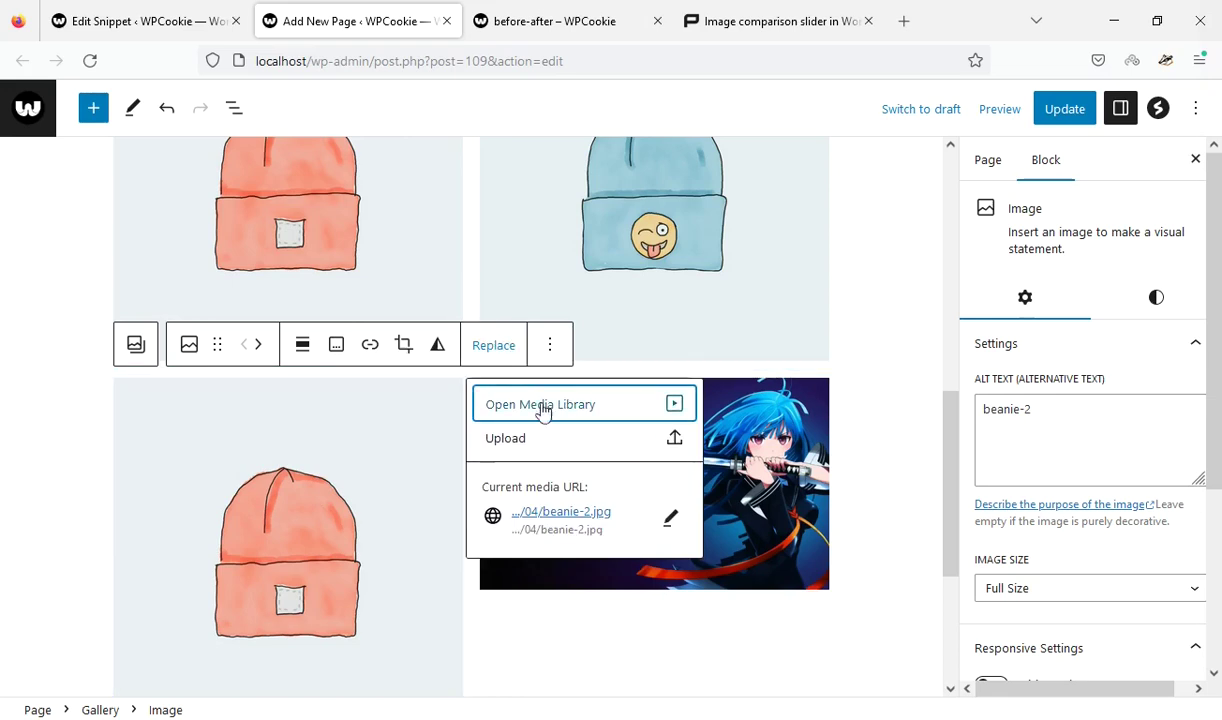
{"action": "left_click", "coordinate": [540, 407]}
{"action": "left_click", "coordinate": [248, 327]}
{"action": "left_click", "coordinate": [1160, 677]}
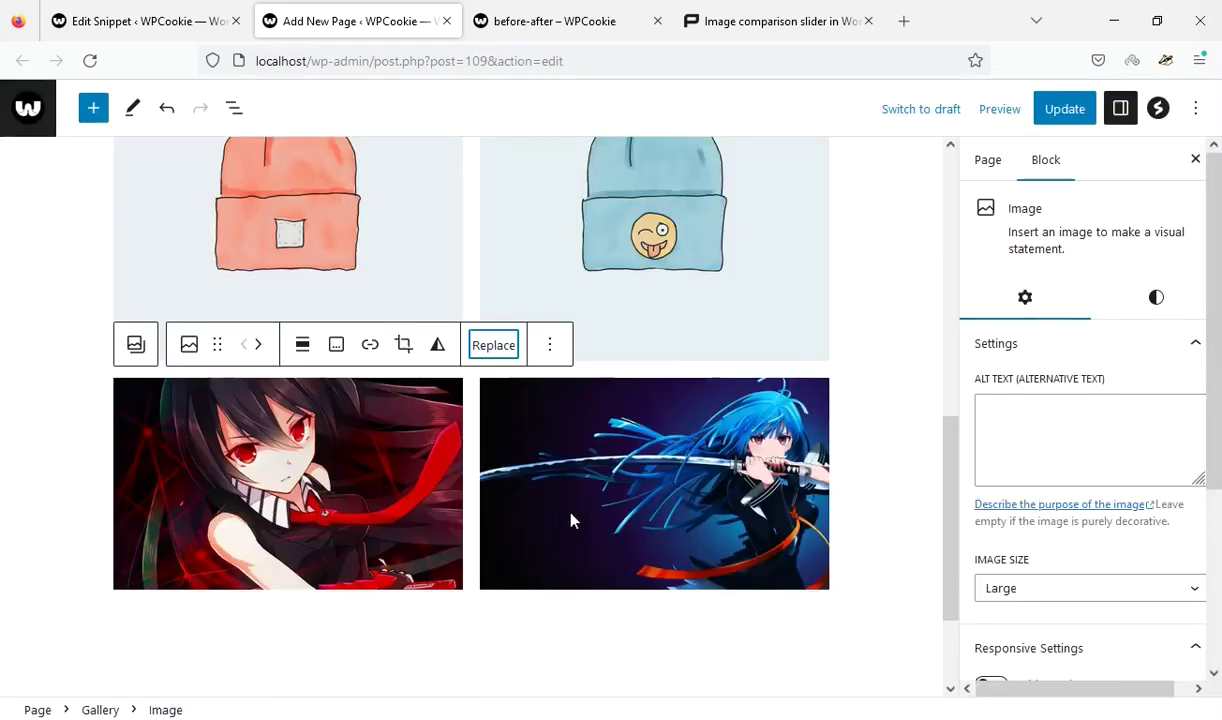
Replace the blue beanie in the second gallery with the plain grey T-shirt from the media library
{"action": "scroll", "coordinate": [700, 420], "scroll_direction": "up", "scroll_amount": 3}
{"action": "left_click", "coordinate": [760, 450]}
{"action": "left_click", "coordinate": [860, 266]}
{"action": "left_click", "coordinate": [910, 330]}
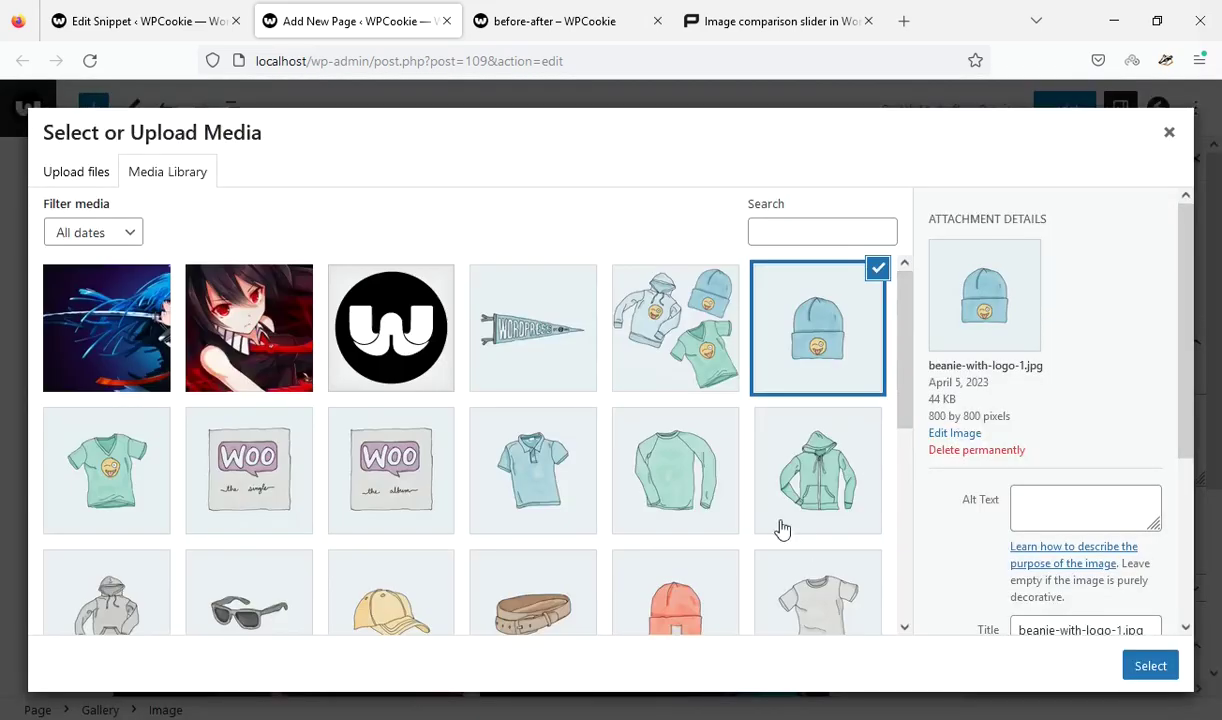
{"action": "scroll", "coordinate": [777, 526], "scroll_direction": "down", "scroll_amount": 1}
{"action": "left_click", "coordinate": [791, 553]}
{"action": "left_click", "coordinate": [1150, 665]}
Replace the orange beanie in the second gallery with t-shirt-with-logo-1.jpg from the media library
{"action": "left_click", "coordinate": [450, 300]}
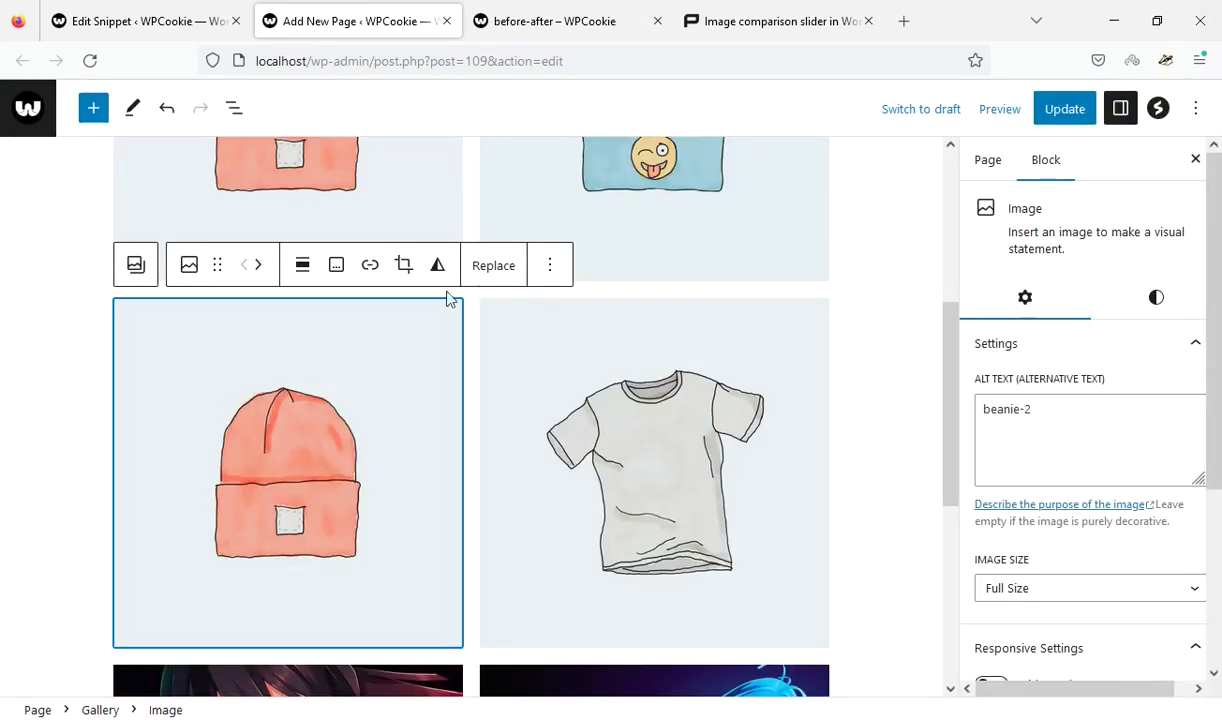
{"action": "left_click", "coordinate": [491, 265]}
{"action": "left_click", "coordinate": [545, 330]}
{"action": "scroll", "coordinate": [180, 489], "scroll_direction": "down", "scroll_amount": 1}
{"action": "left_click", "coordinate": [107, 380]}
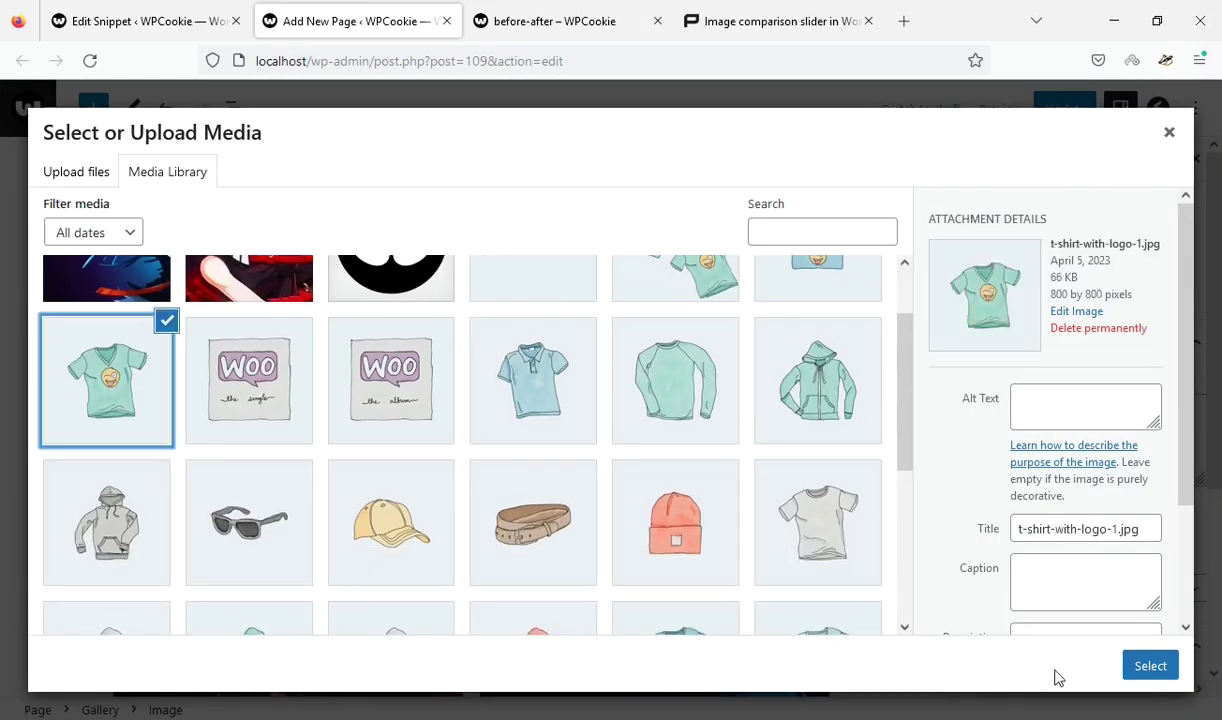
{"action": "left_click", "coordinate": [1150, 665]}
Insert a Columns block below the galleries with the 50 / 50 layout
{"action": "scroll", "coordinate": [848, 373], "scroll_direction": "up", "scroll_amount": 4}
{"action": "left_click", "coordinate": [93, 108]}
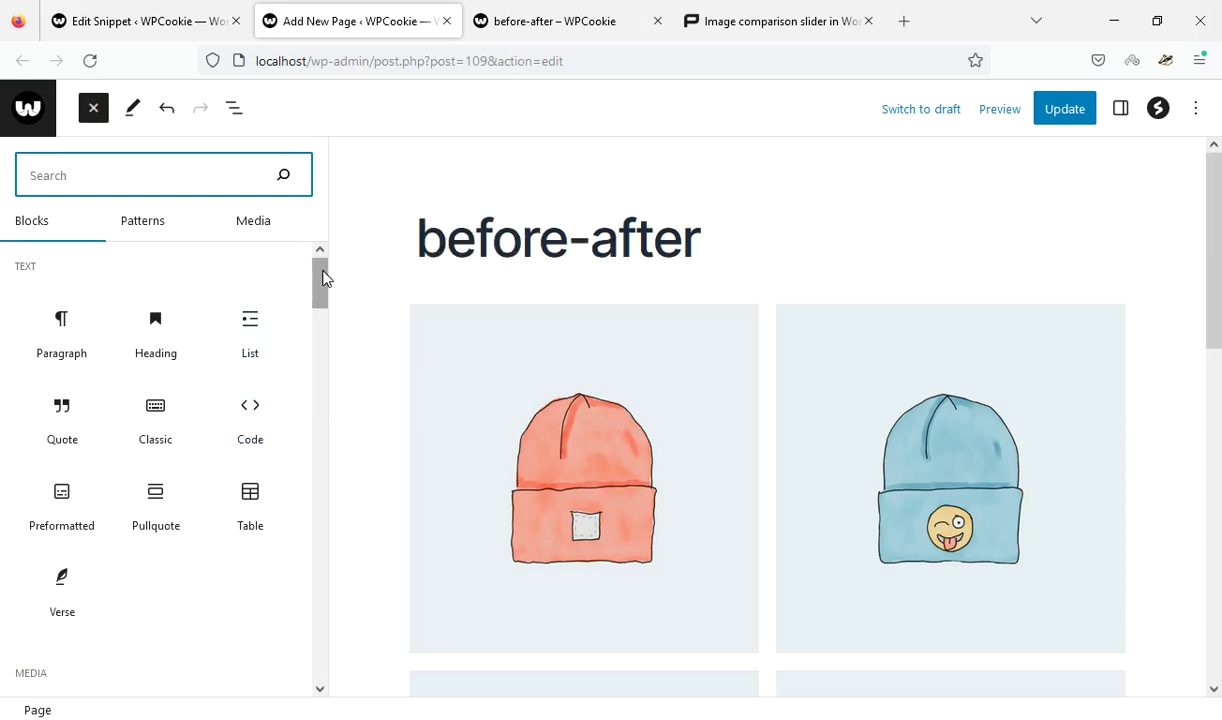
{"action": "left_click_drag", "start_coordinate": [323, 278], "coordinate": [317, 349]}
{"action": "left_click", "coordinate": [172, 503]}
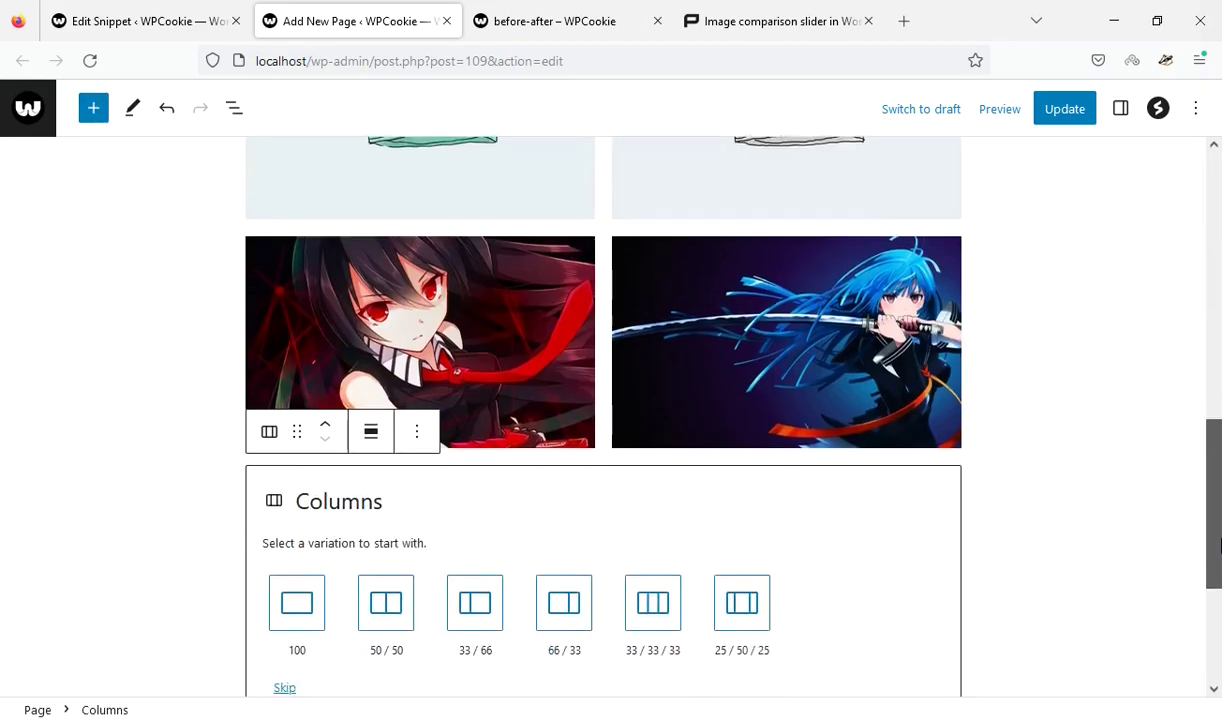
{"action": "left_click", "coordinate": [390, 434]}
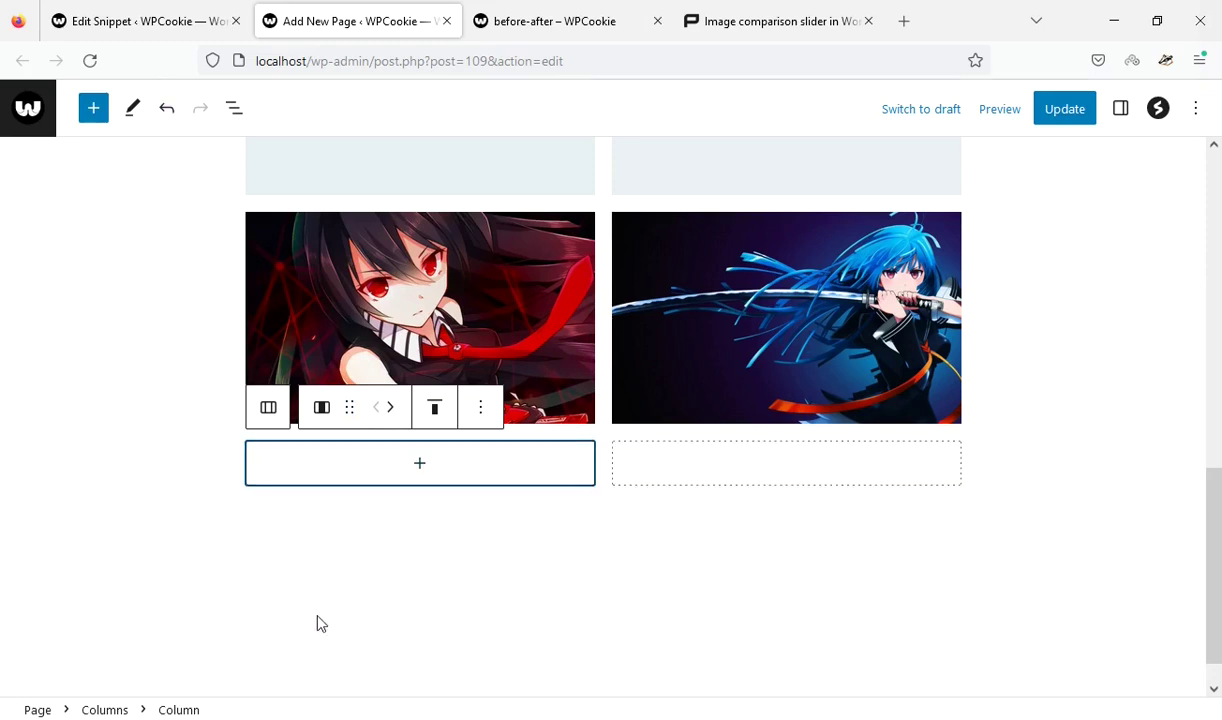
Move the whole Columns block up above all three galleries, directly under the page title
{"action": "left_click", "coordinate": [100, 710]}
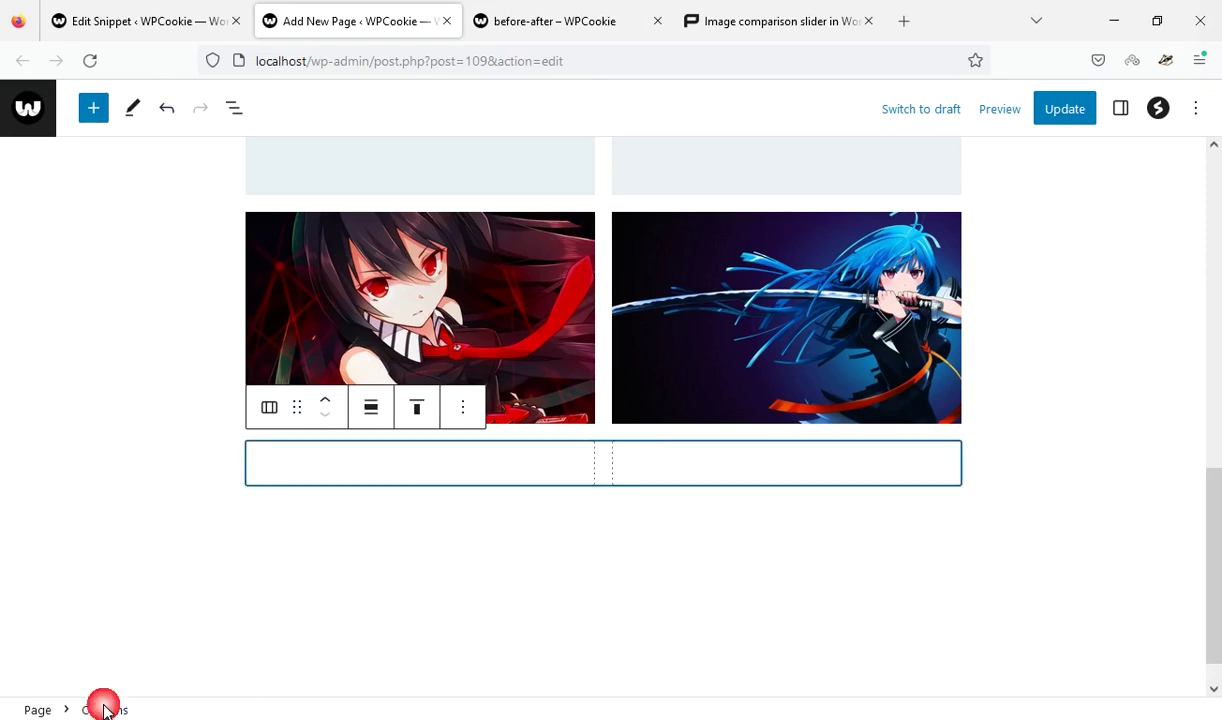
{"action": "left_click", "coordinate": [330, 401]}
{"action": "left_click", "coordinate": [330, 401]}
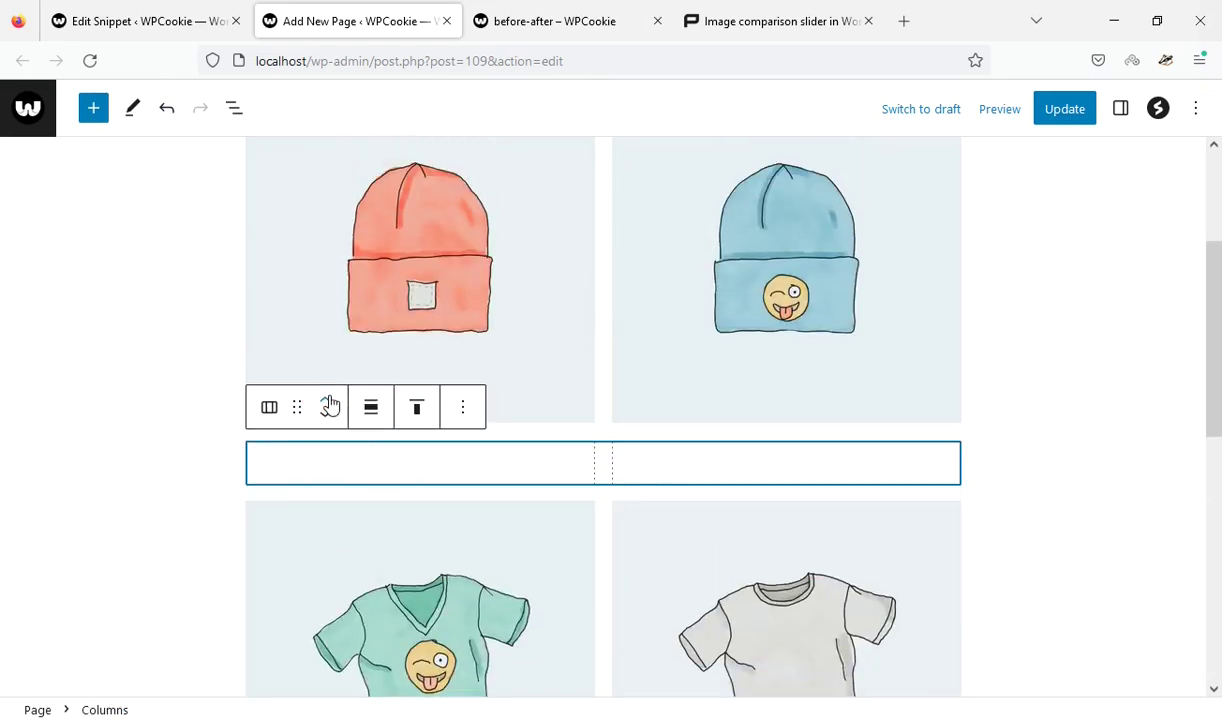
{"action": "left_click", "coordinate": [330, 401]}
Move the whole beanie gallery into the first column of the Columns block
{"action": "left_click", "coordinate": [431, 430]}
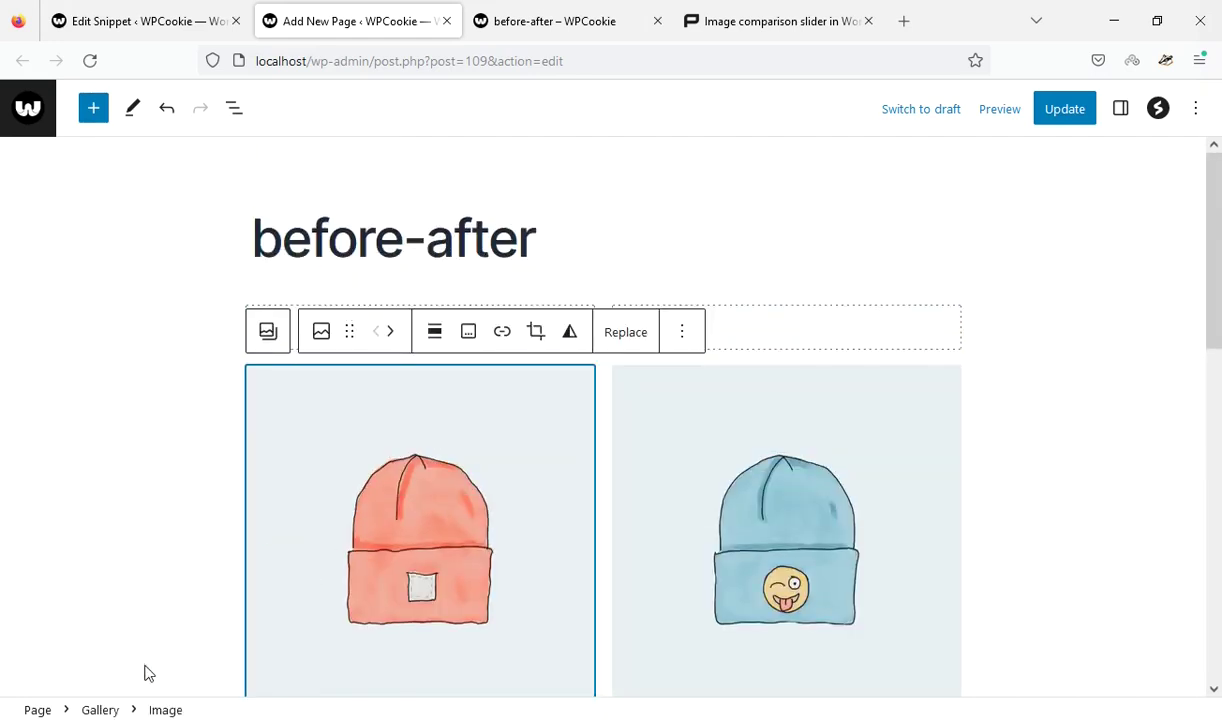
{"action": "left_click", "coordinate": [100, 710]}
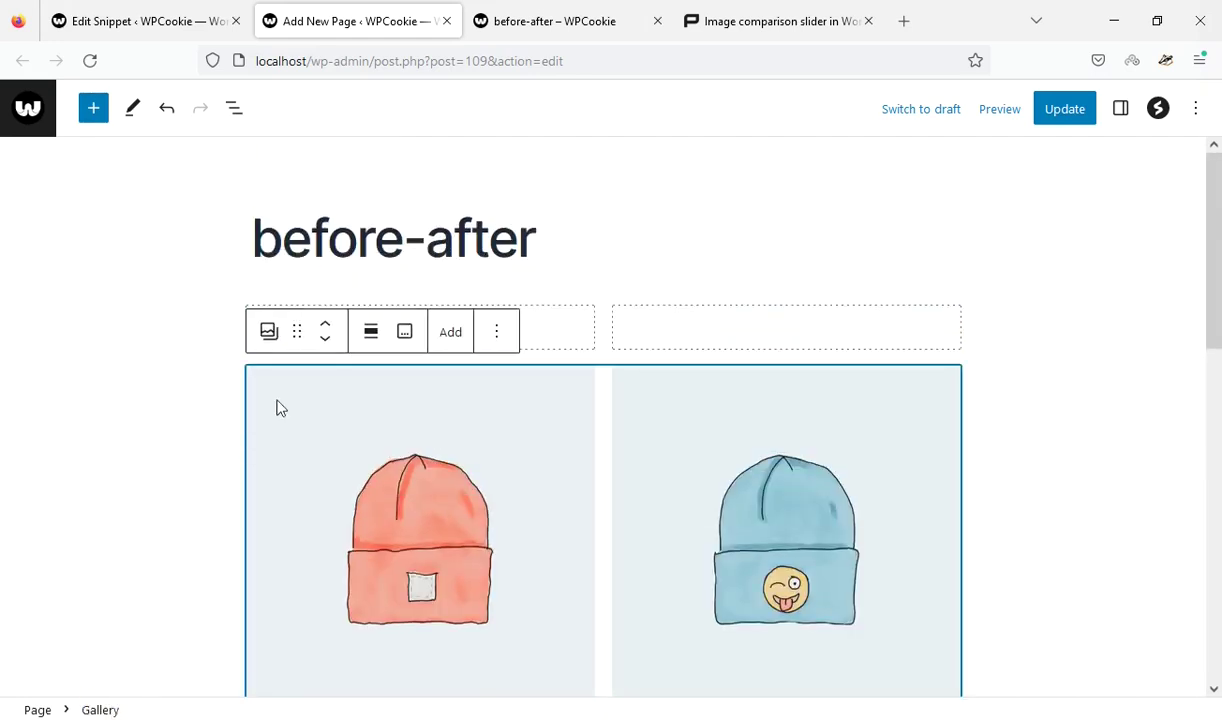
{"action": "left_click_drag", "start_coordinate": [313, 336], "coordinate": [366, 322]}
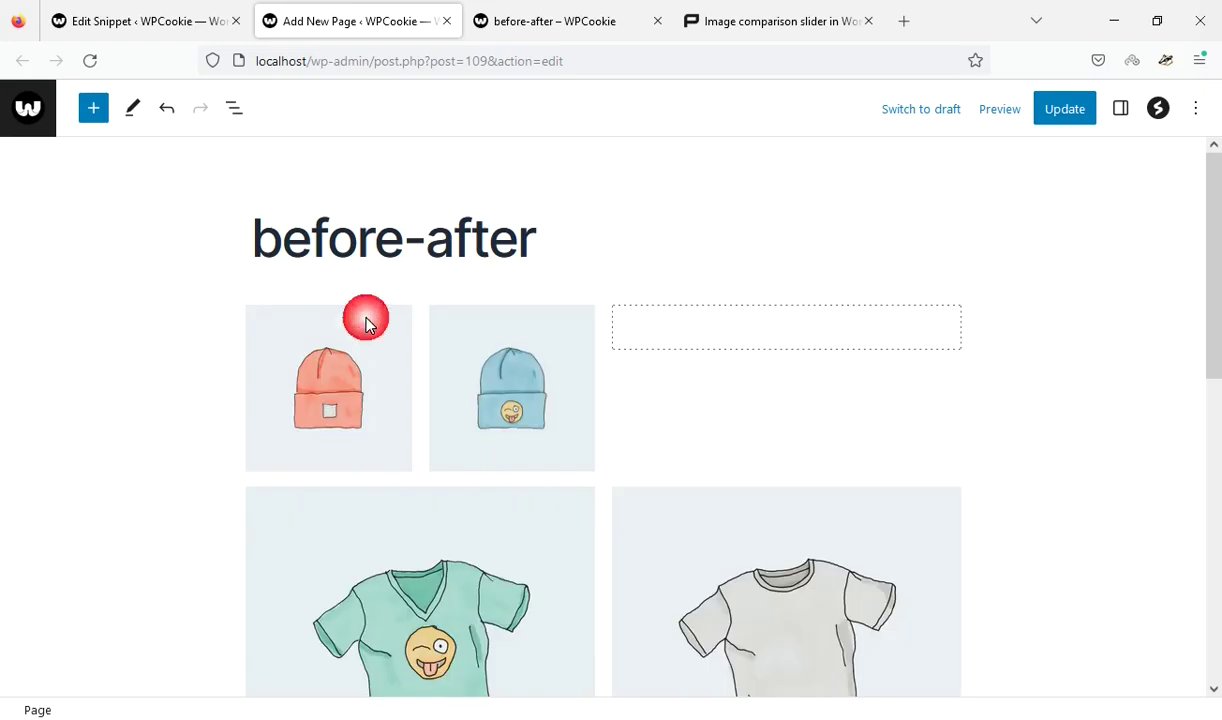
Move the whole T-shirt gallery into the second column and update the page
{"action": "left_click", "coordinate": [466, 513]}
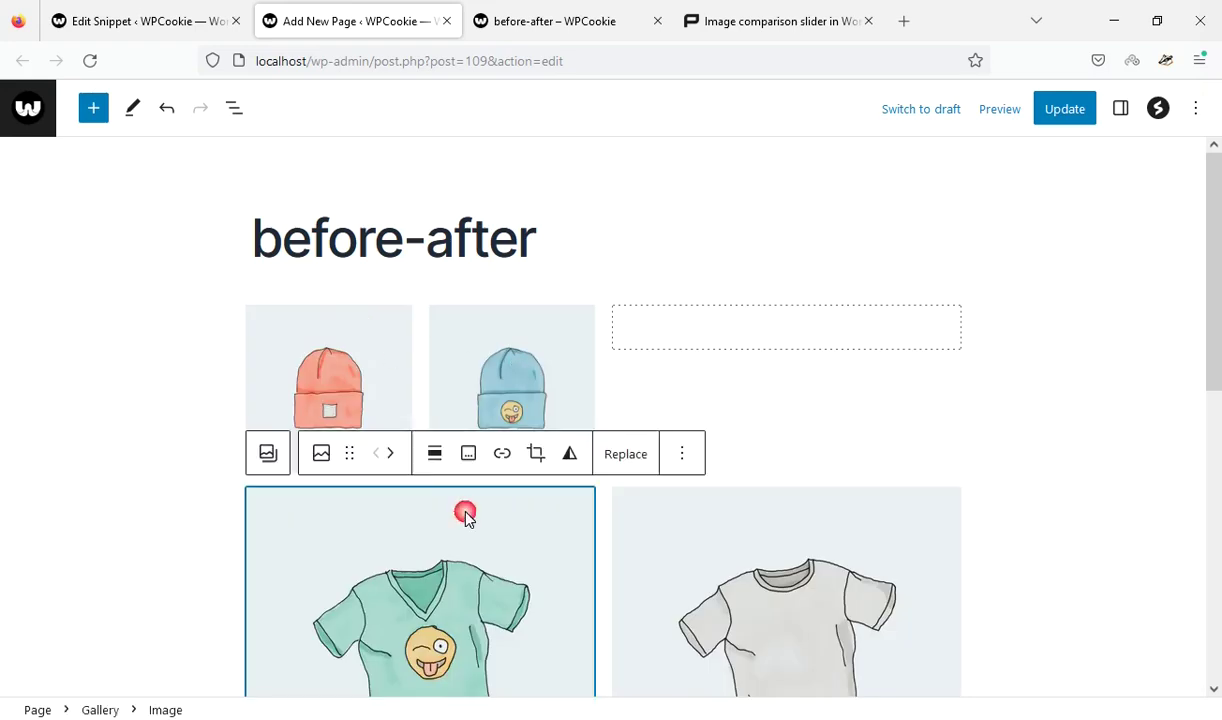
{"action": "left_click", "coordinate": [100, 710]}
{"action": "left_click_drag", "start_coordinate": [295, 457], "coordinate": [755, 341]}
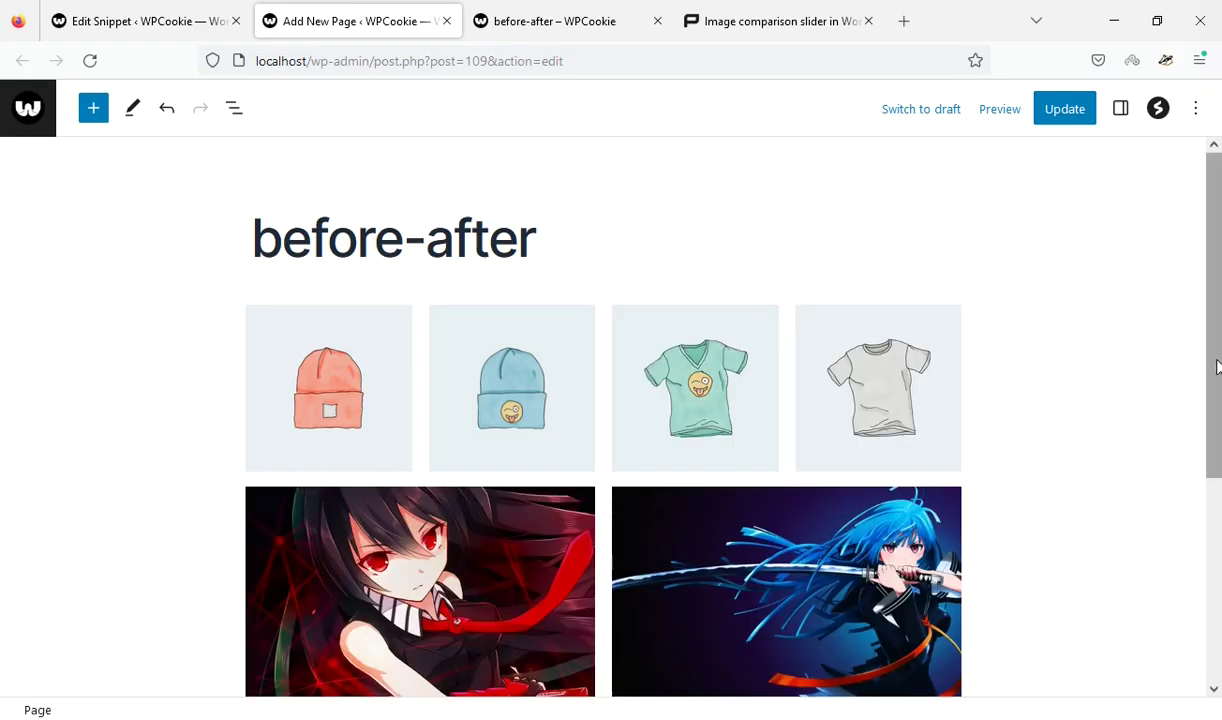
{"action": "left_click", "coordinate": [1066, 113]}
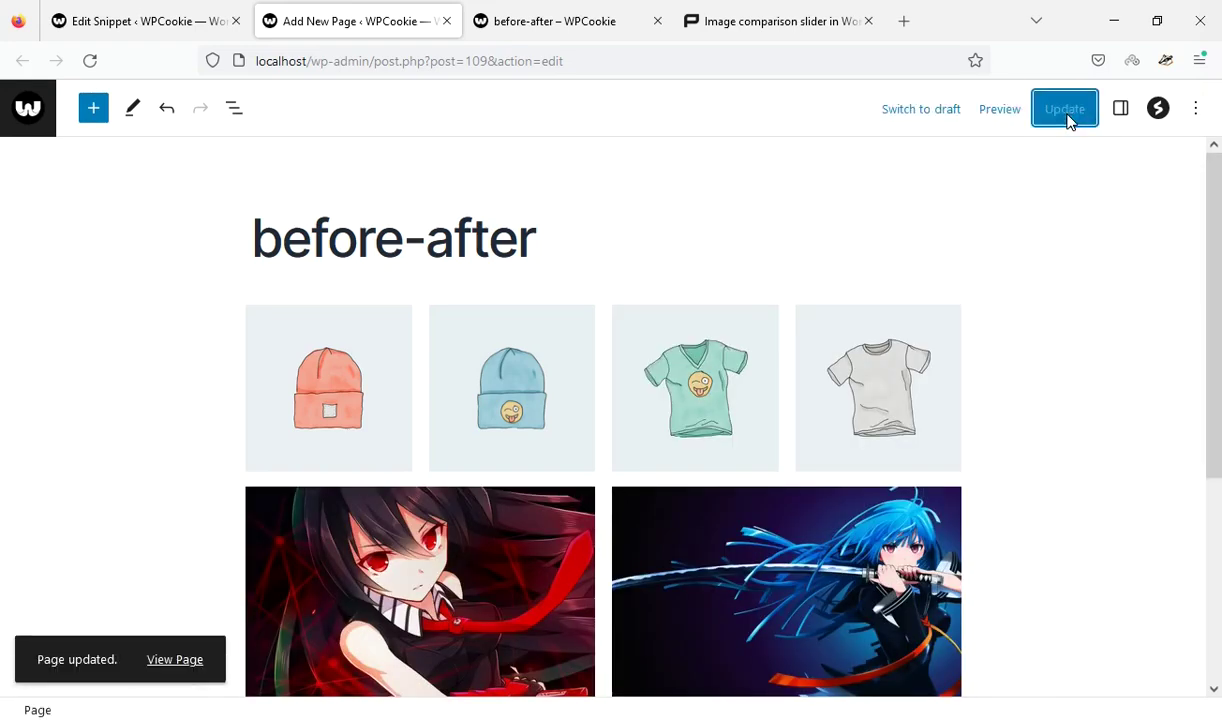
Reload the live before-after page and examine the comparison sliders in the two columns and the full-width one below
{"action": "left_click", "coordinate": [521, 12]}
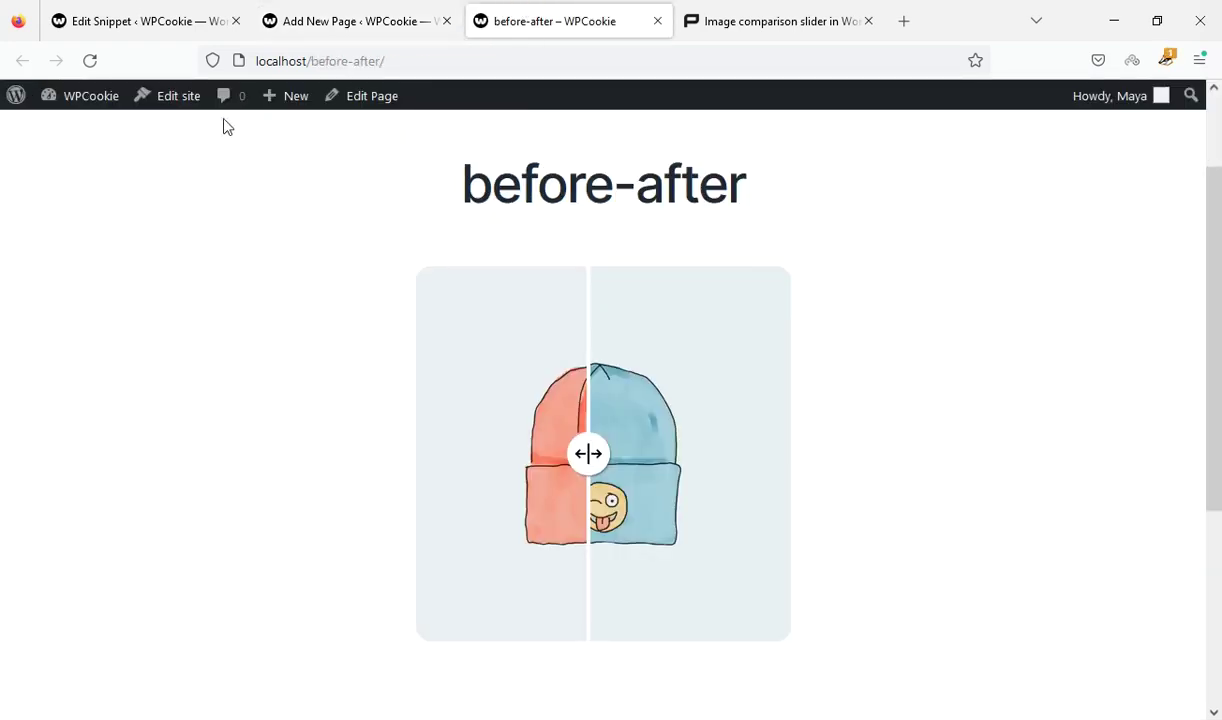
{"action": "left_click", "coordinate": [90, 61]}
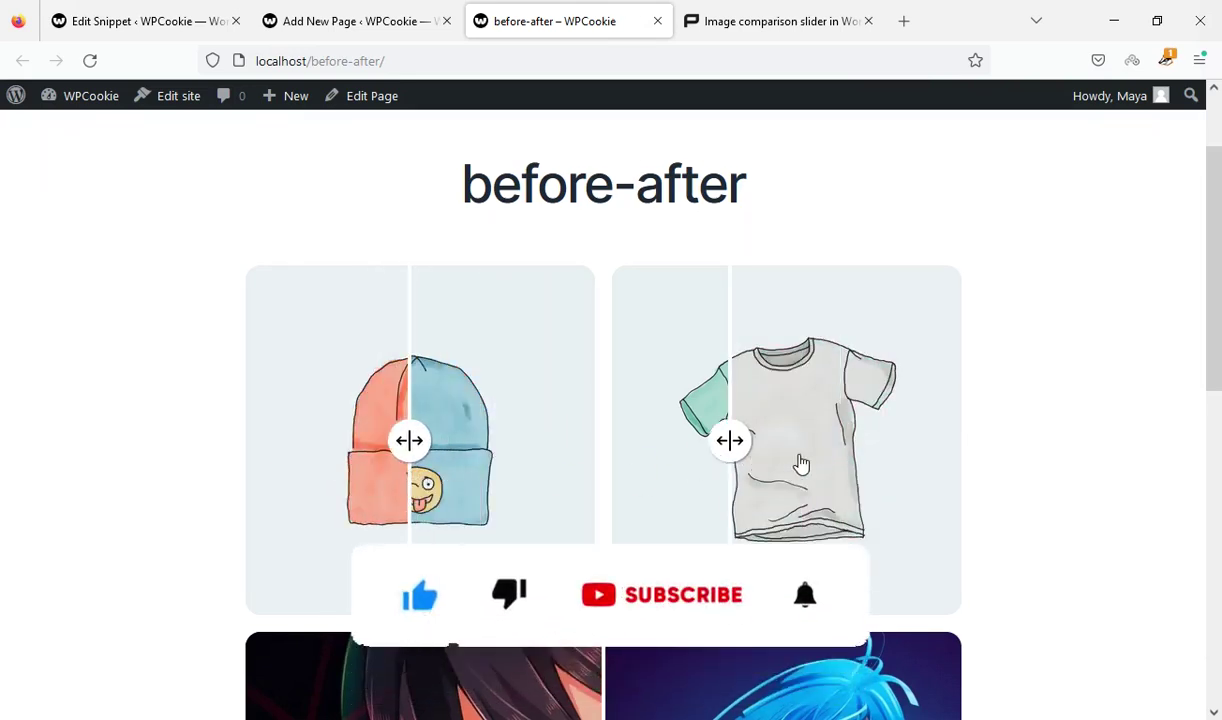
{"action": "scroll", "coordinate": [1006, 453], "scroll_direction": "down", "scroll_amount": 4}
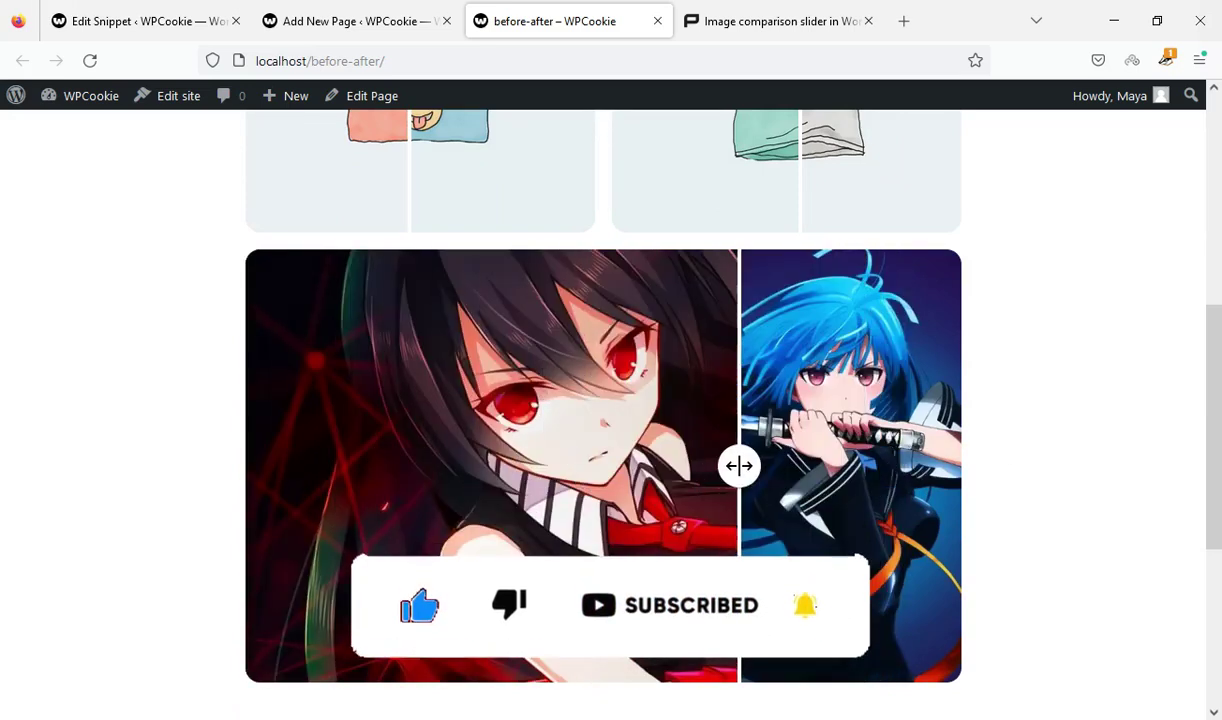
{"action": "scroll", "coordinate": [1198, 400], "scroll_direction": "down", "scroll_amount": 1}
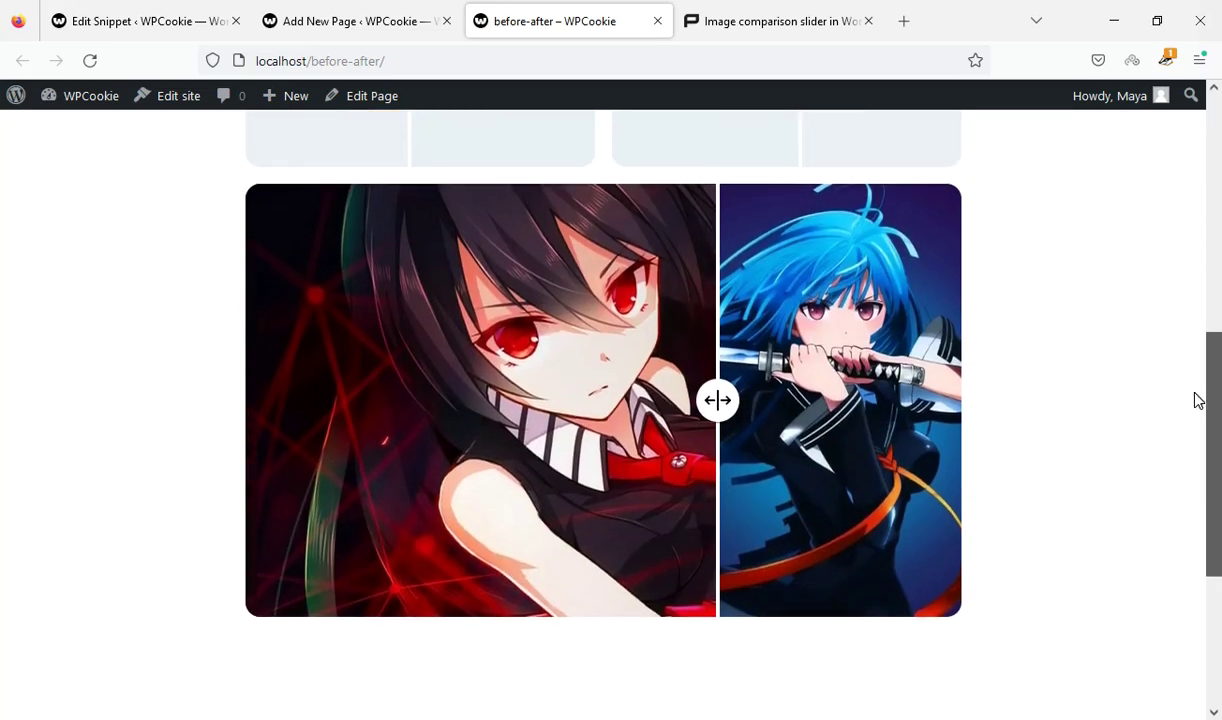
{"action": "left_click", "coordinate": [1203, 395]}
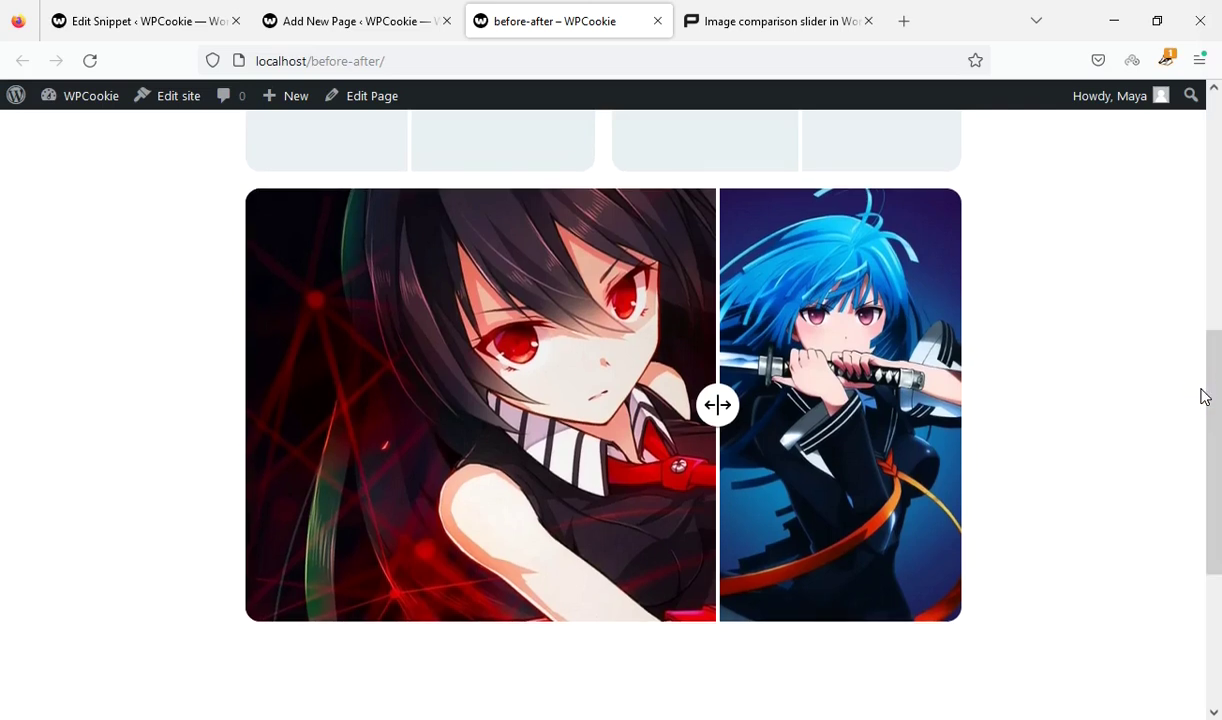